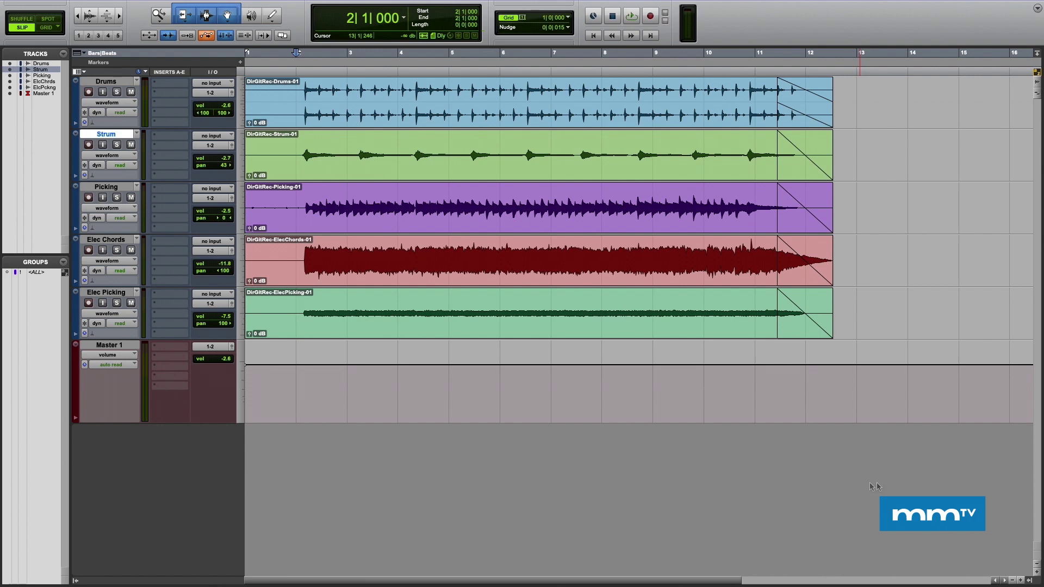
- Solo the Picking guitar track and play it from just after bar 2 through bar 6
click(397, 217)
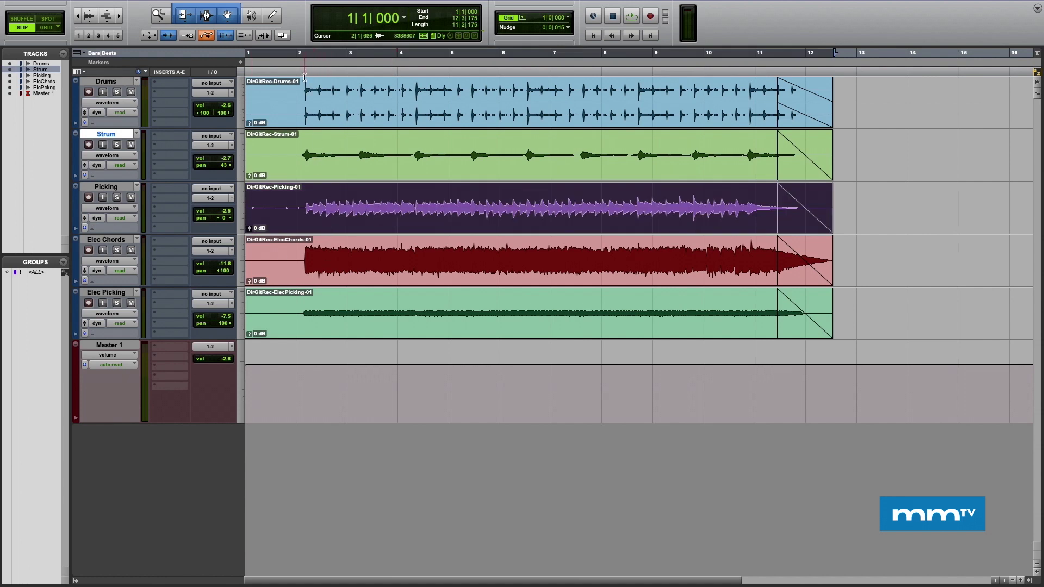
click(301, 61)
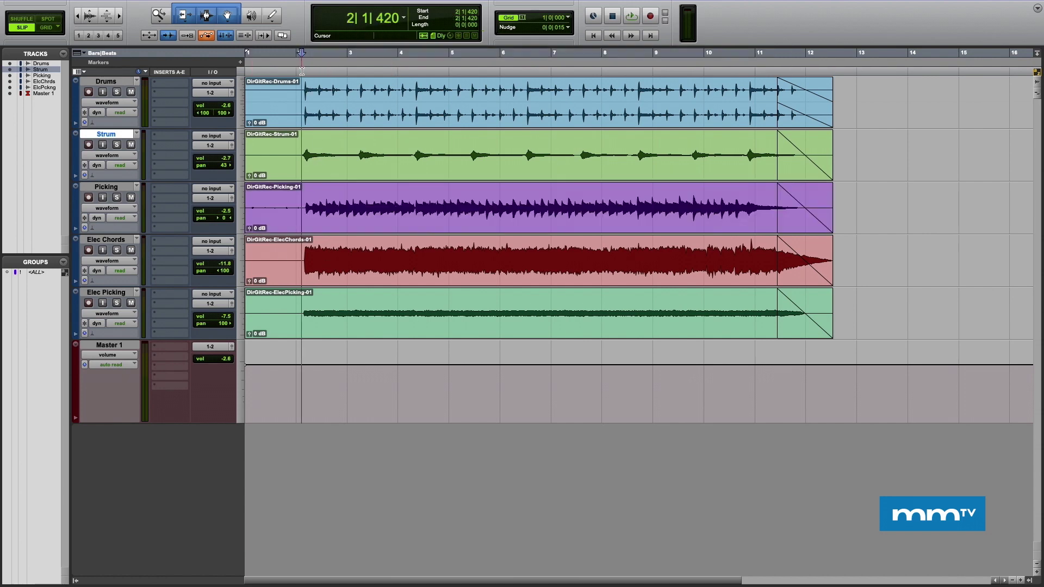
click(117, 198)
key(space)
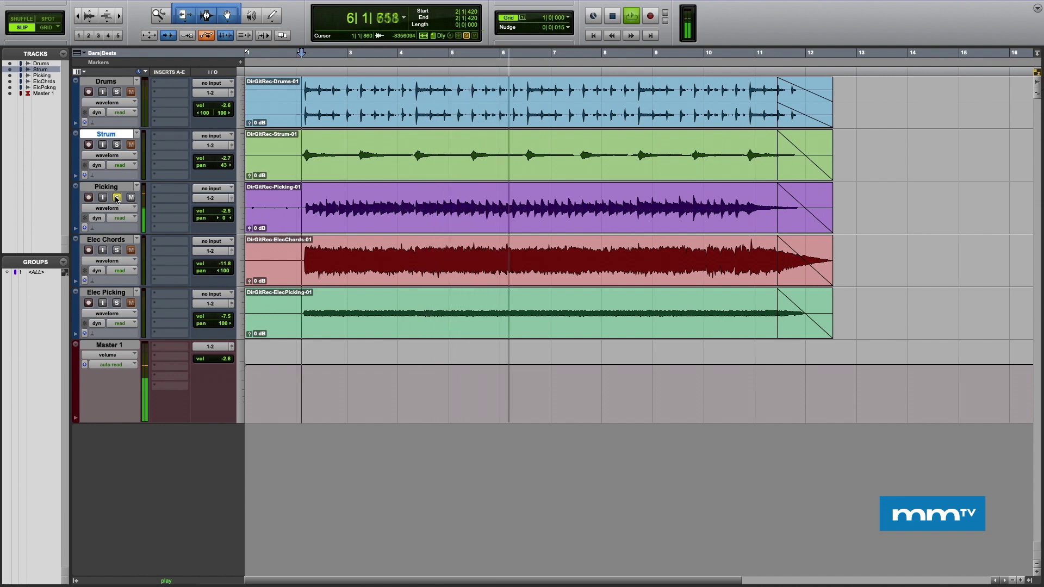
key(space)
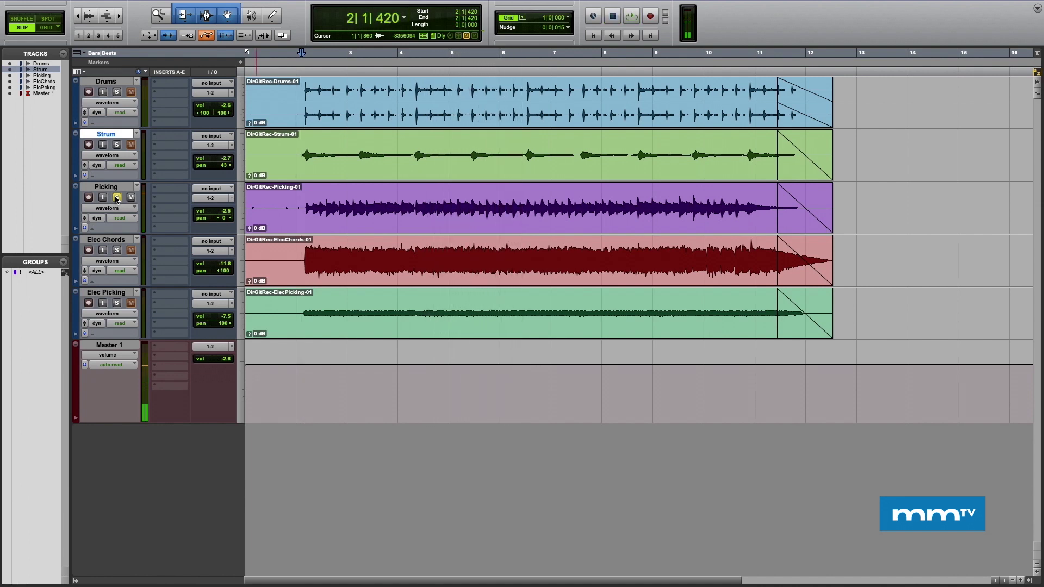
click(342, 220)
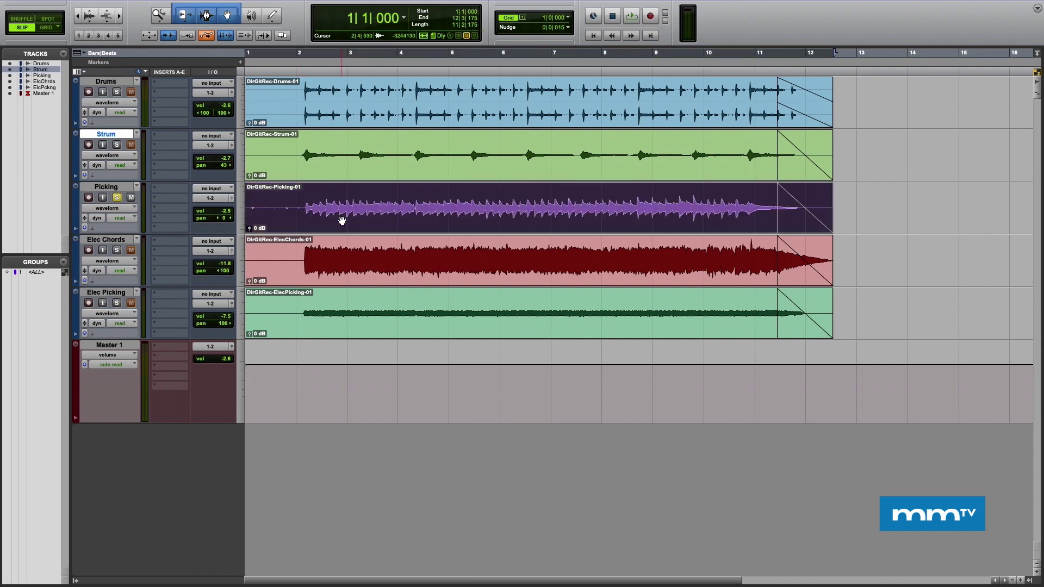
- Insert Celemony Melodyne (mono) on the Picking track and position its window over the session
click(180, 189)
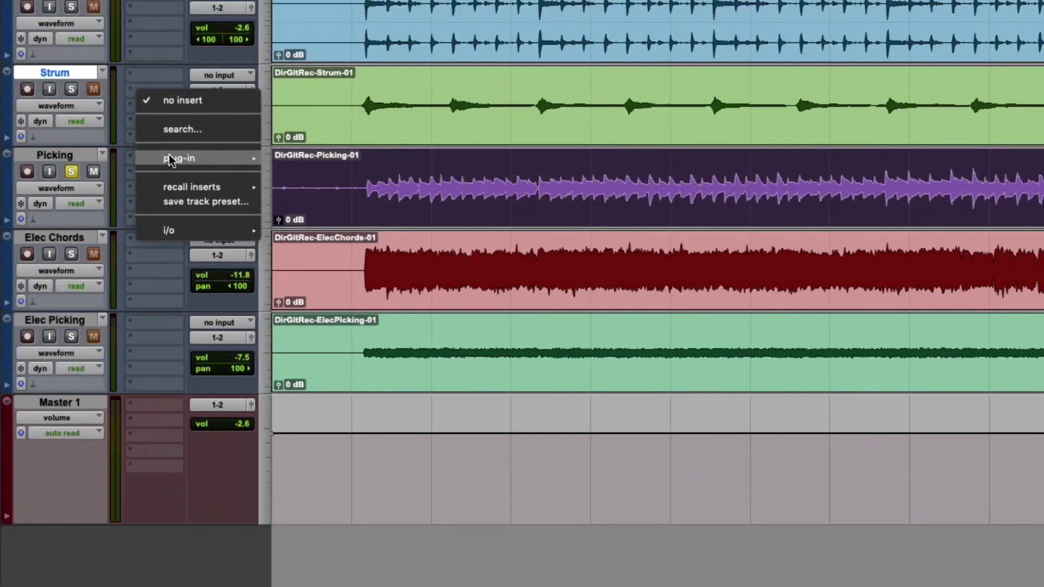
mouse_move(169, 157)
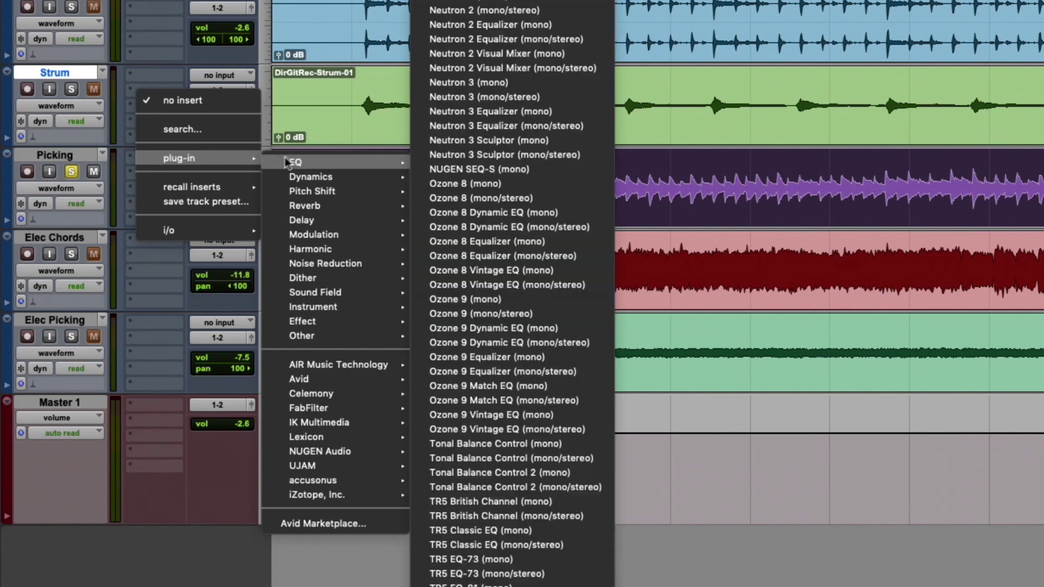
mouse_move(367, 393)
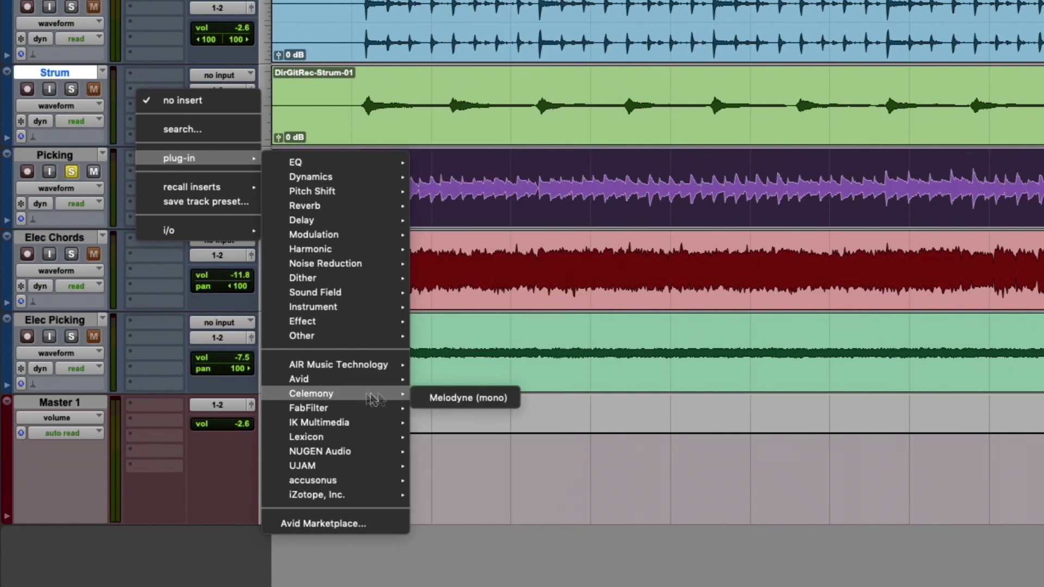
click(439, 393)
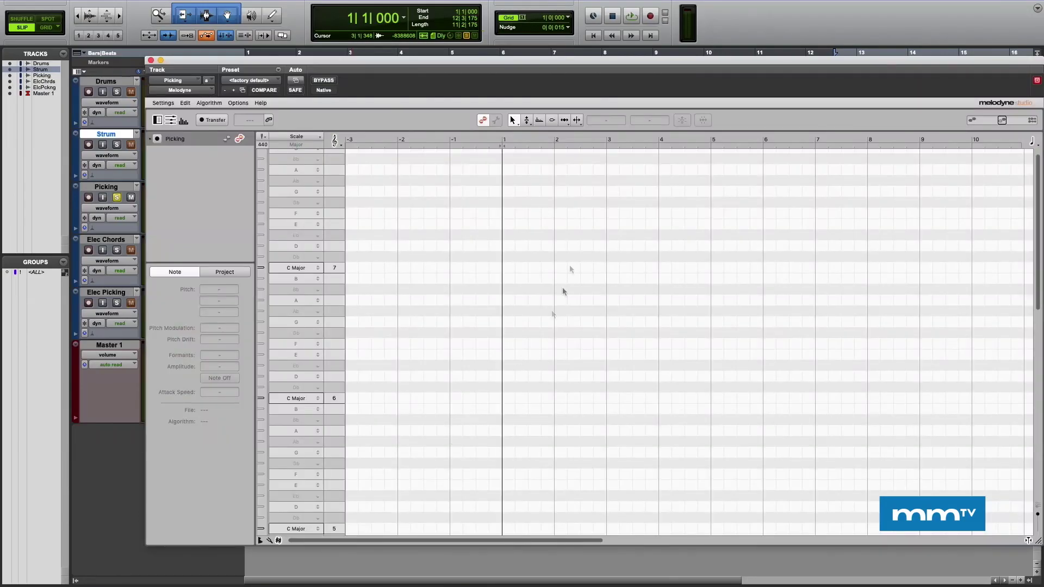
drag(511, 63, 447, 100)
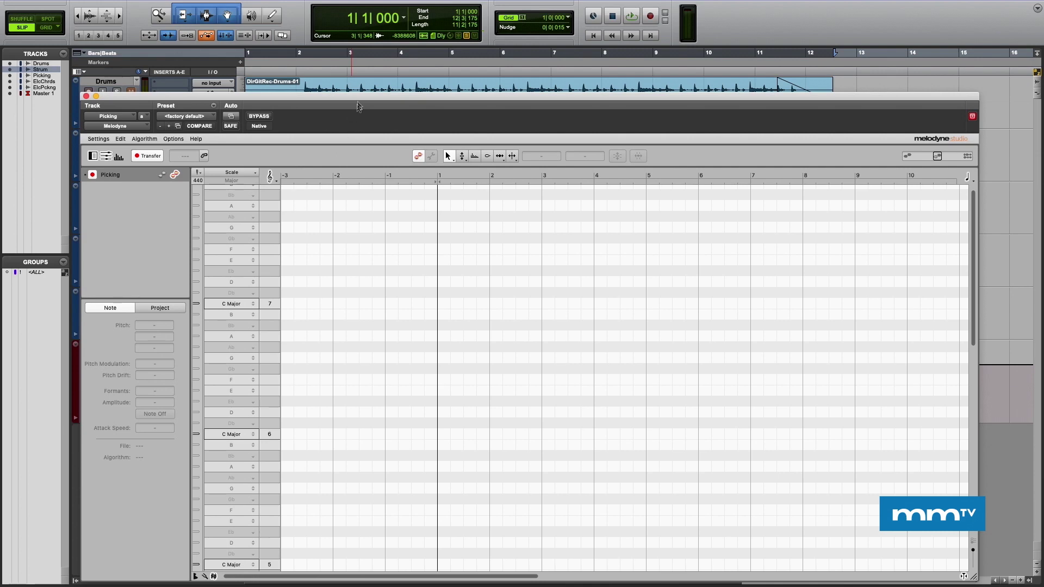
- Play the session through the guitar part so Melodyne transfers the Picking audio as notes
drag(360, 96, 363, 78)
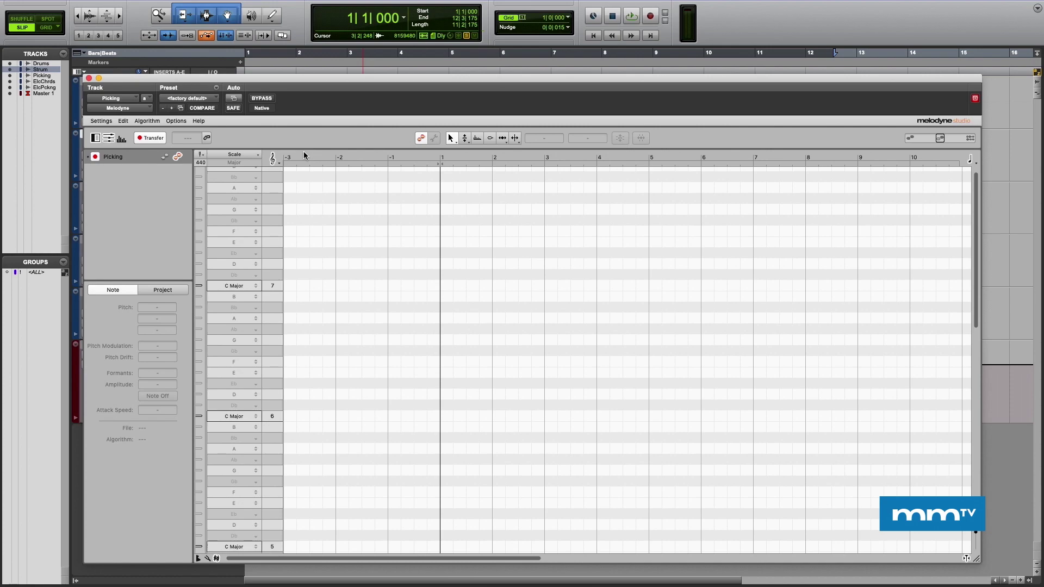
key(space)
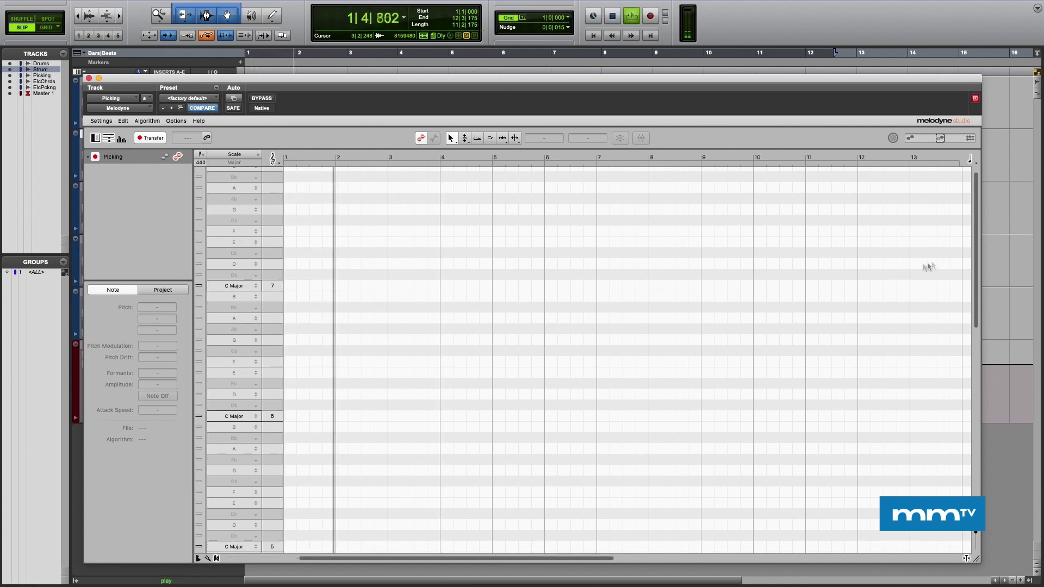
drag(974, 252, 981, 338)
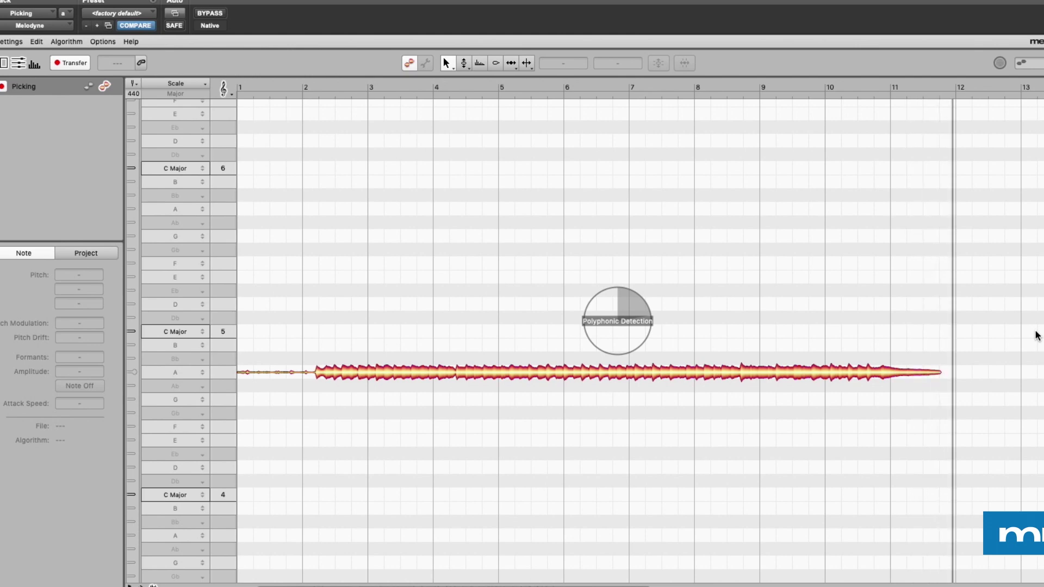
key(space)
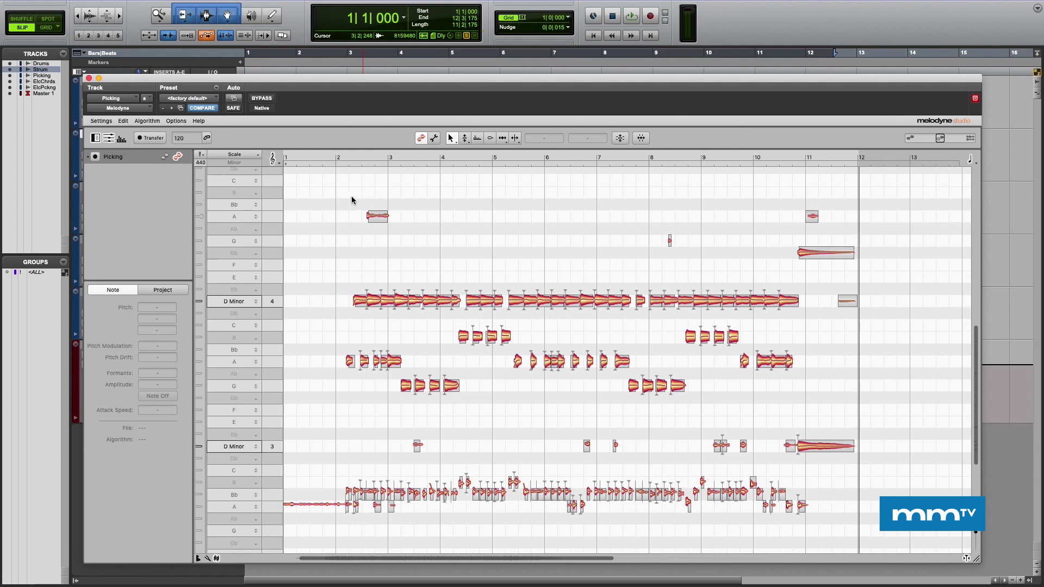
key(space)
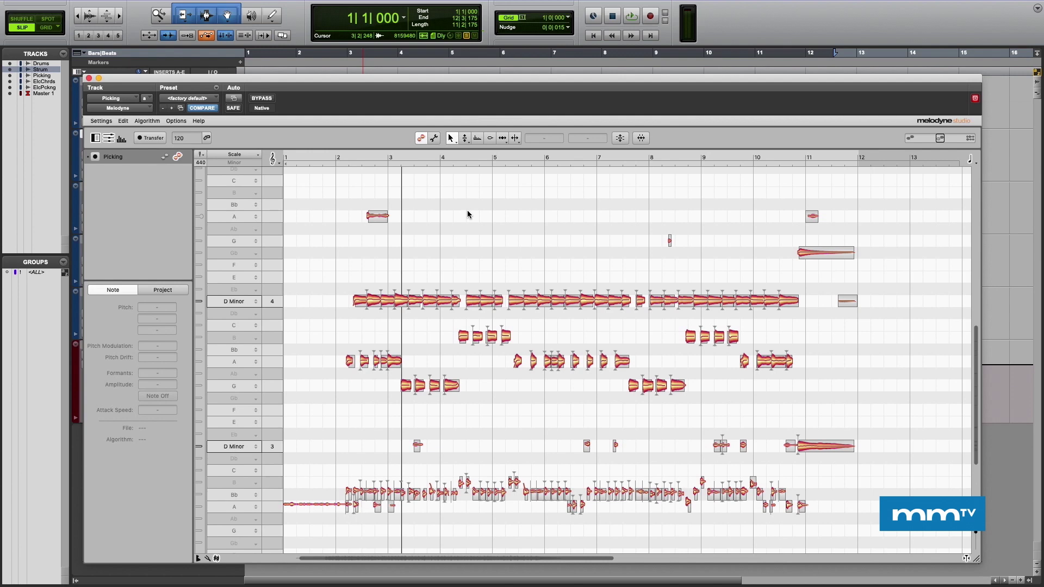
drag(346, 190, 846, 518)
click(848, 506)
- In Note Assignment mode, narrow the pitch detection range to roughly D3–D4, then exit the mode
click(435, 138)
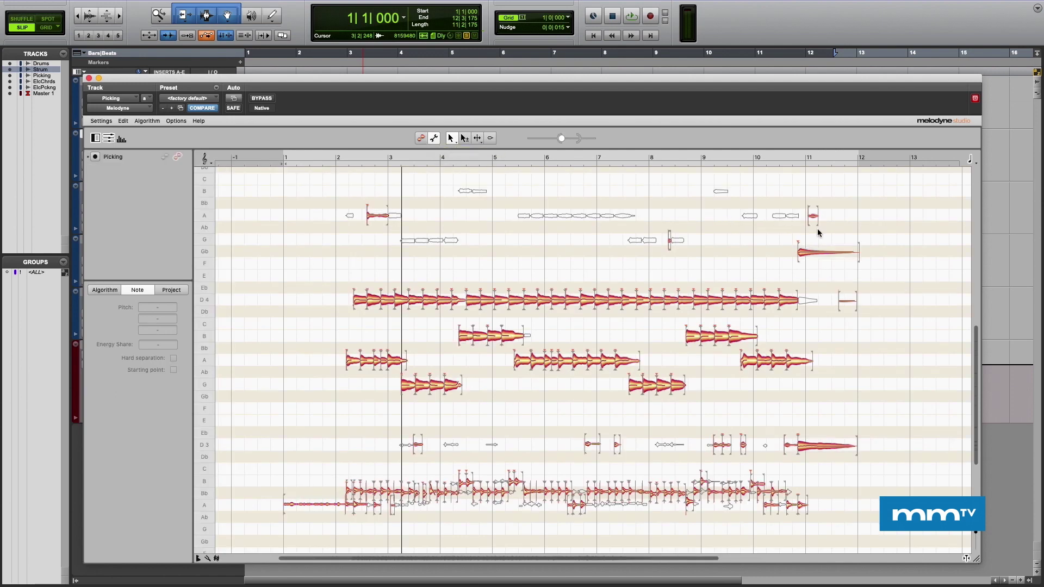
scroll(819, 231, up, 3)
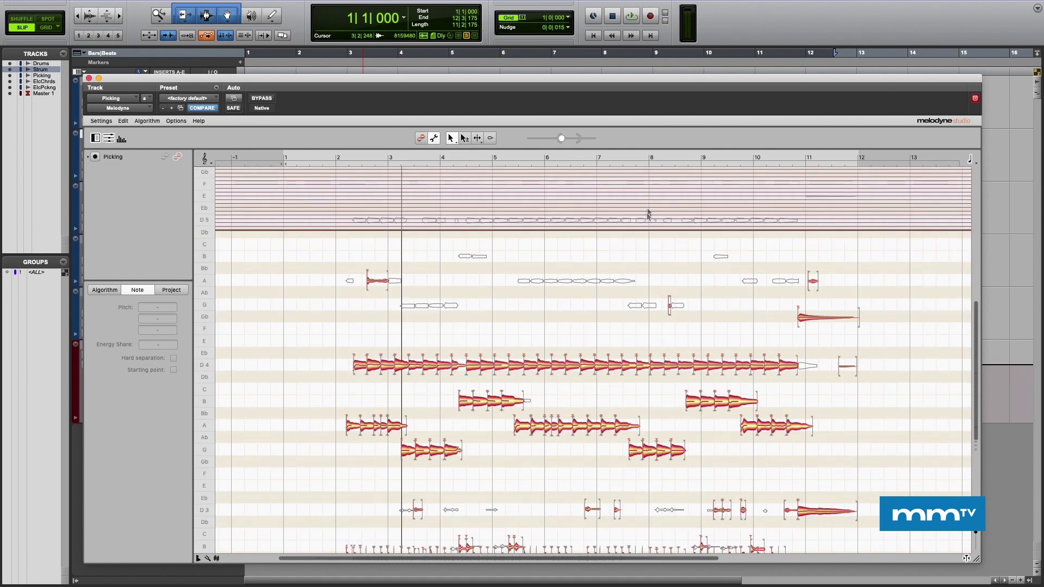
drag(658, 227, 666, 345)
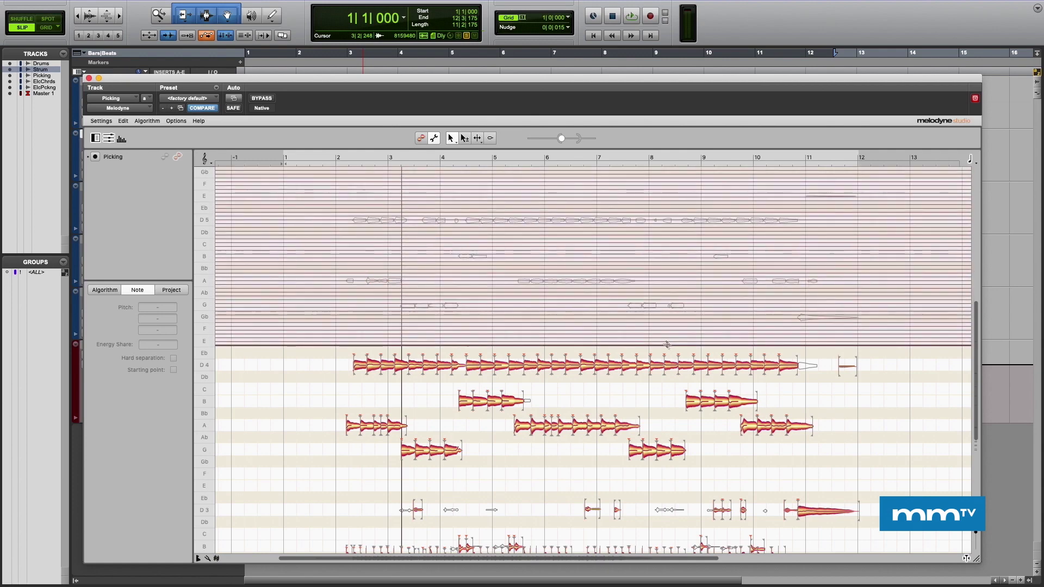
scroll(977, 391, down, 5)
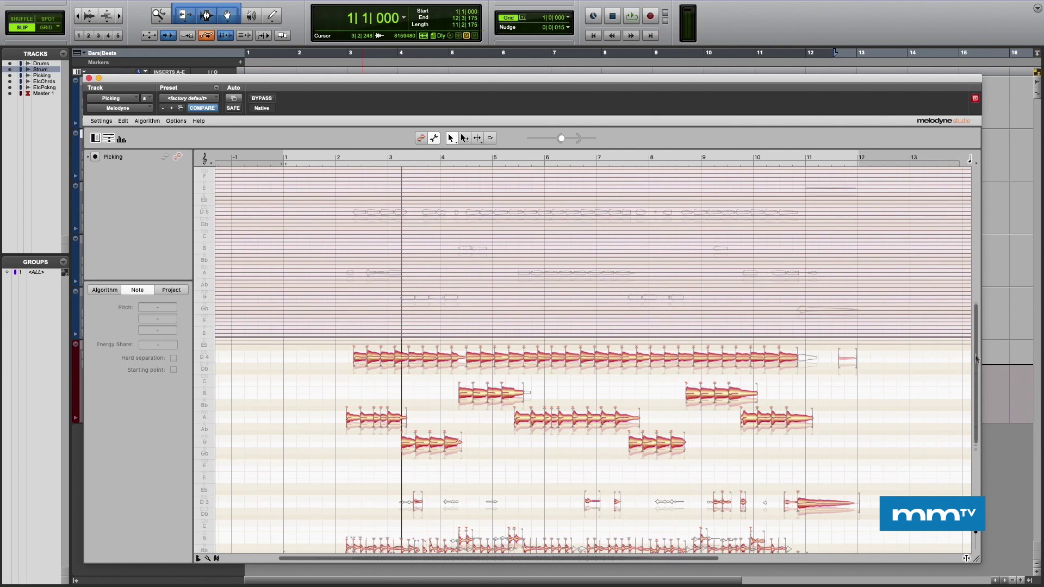
scroll(976, 401, down, 2)
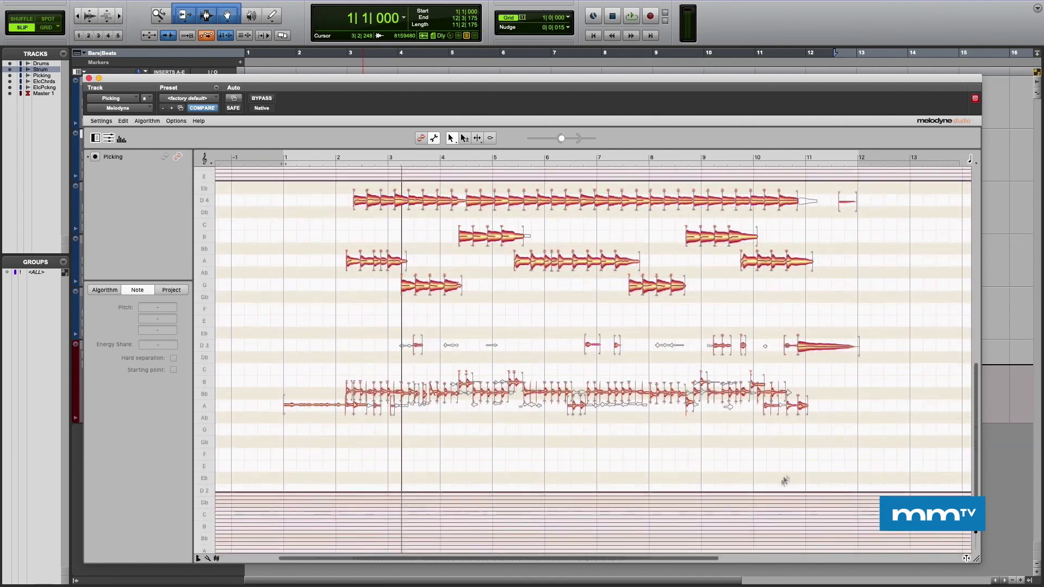
drag(772, 491, 775, 363)
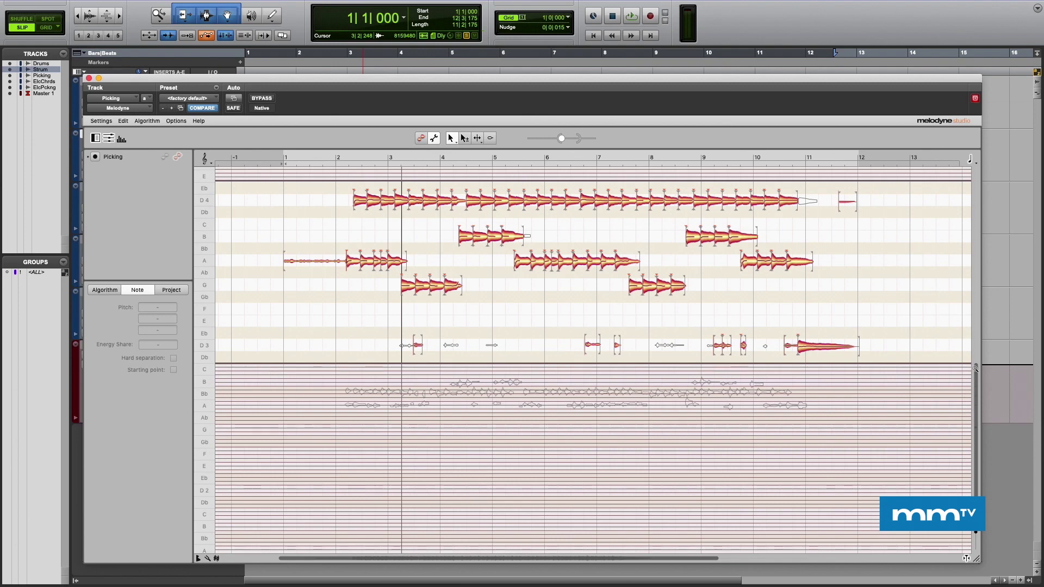
drag(976, 375, 974, 341)
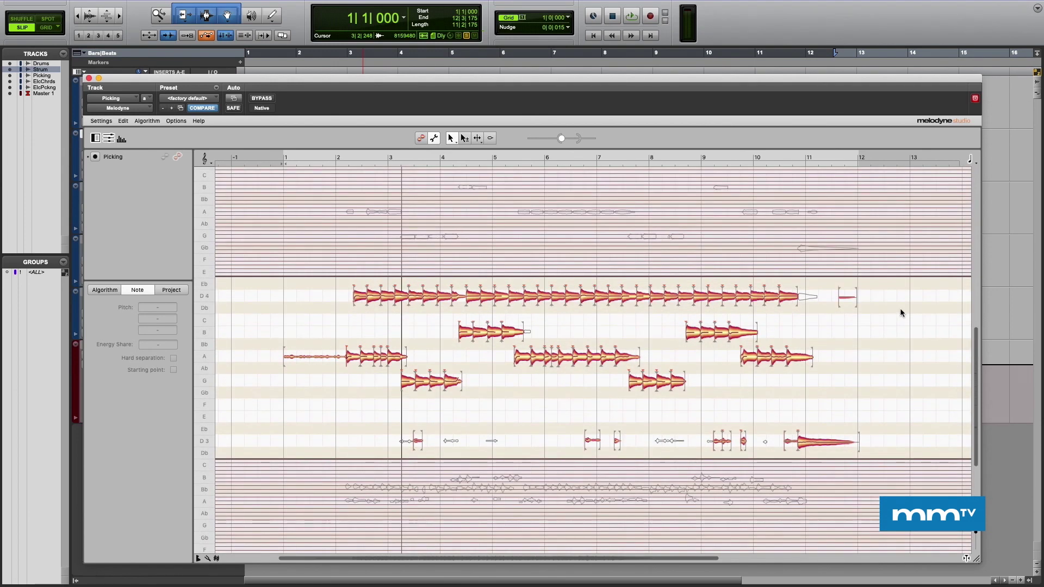
click(434, 140)
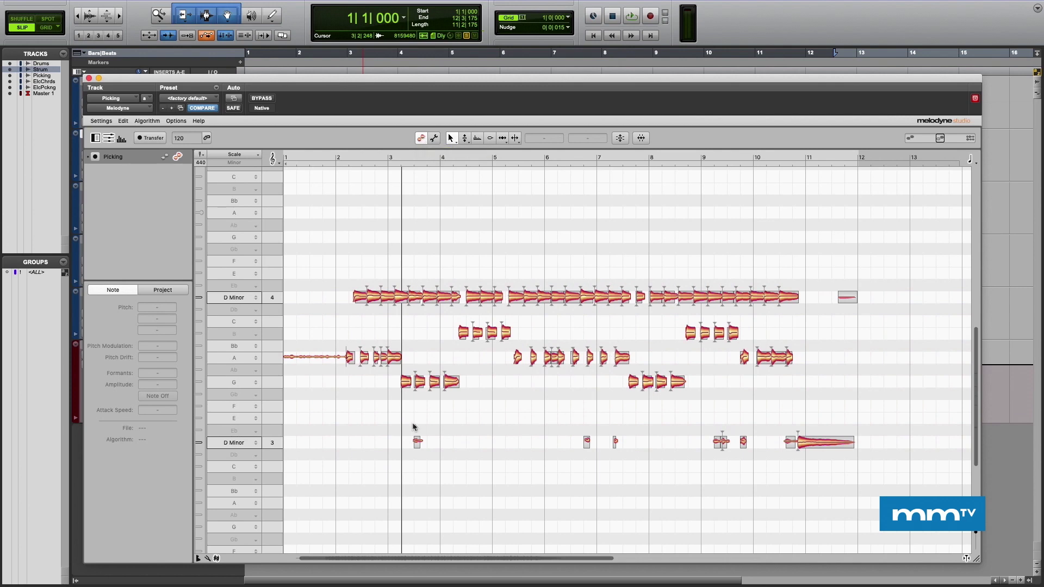
- Deactivate the stray small D3 notes and the small D4 note near the end
click(433, 139)
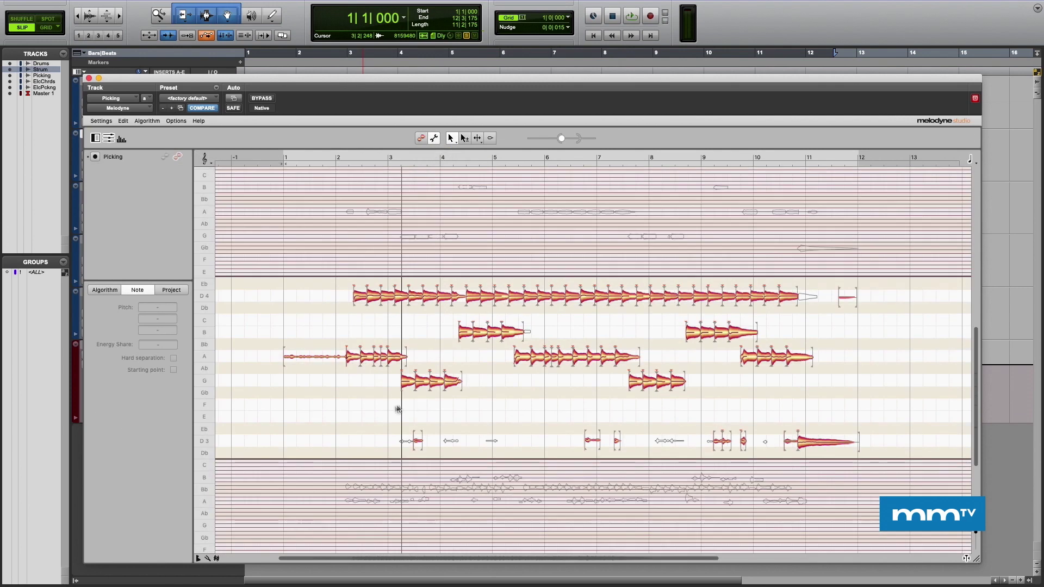
drag(385, 407, 785, 459)
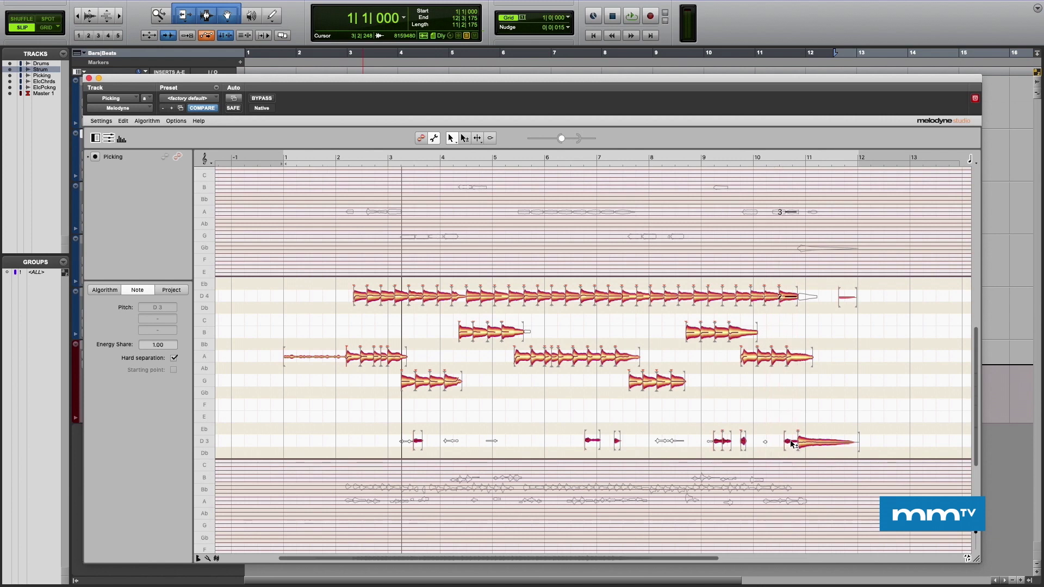
double_click(792, 445)
double_click(847, 299)
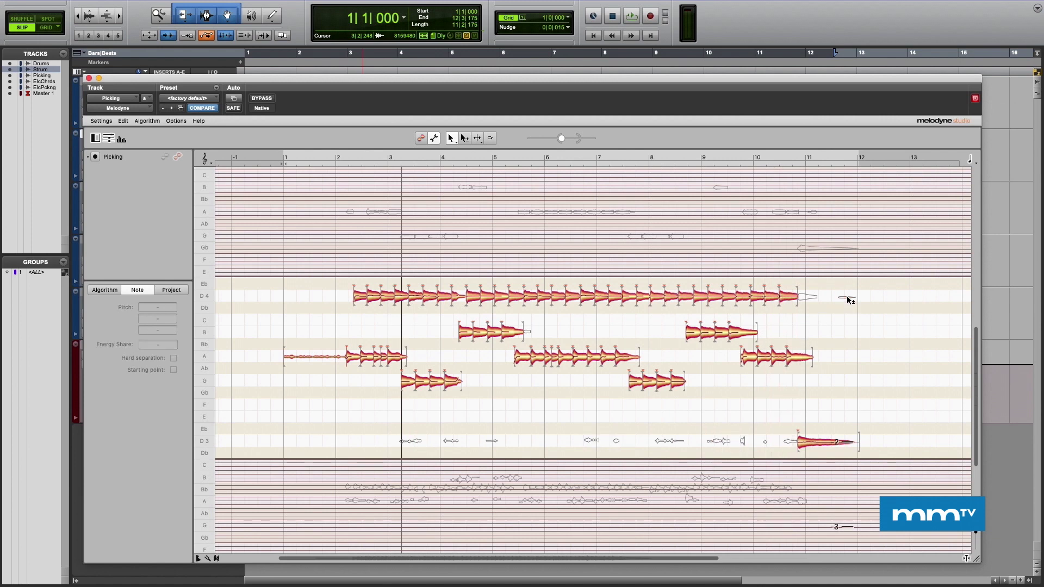
click(421, 138)
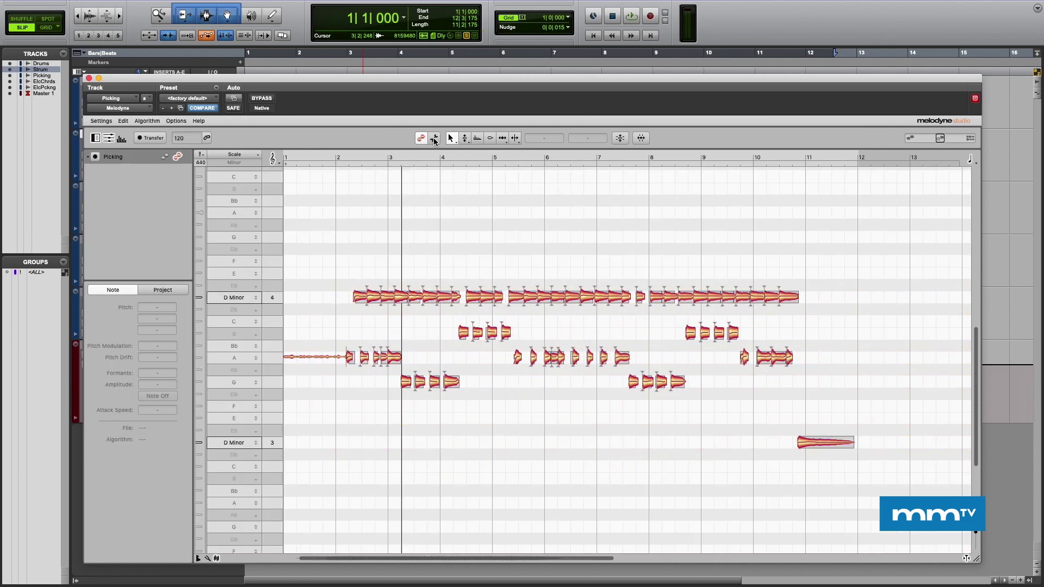
- Delete the long opening A3 note and play back the cleaned-up notes
drag(344, 337, 367, 398)
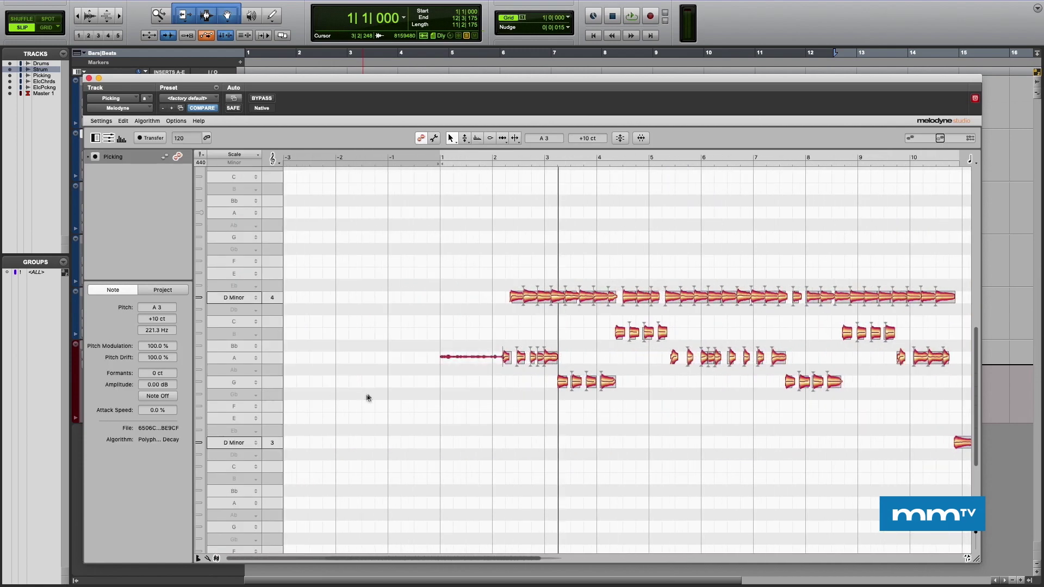
key(Delete)
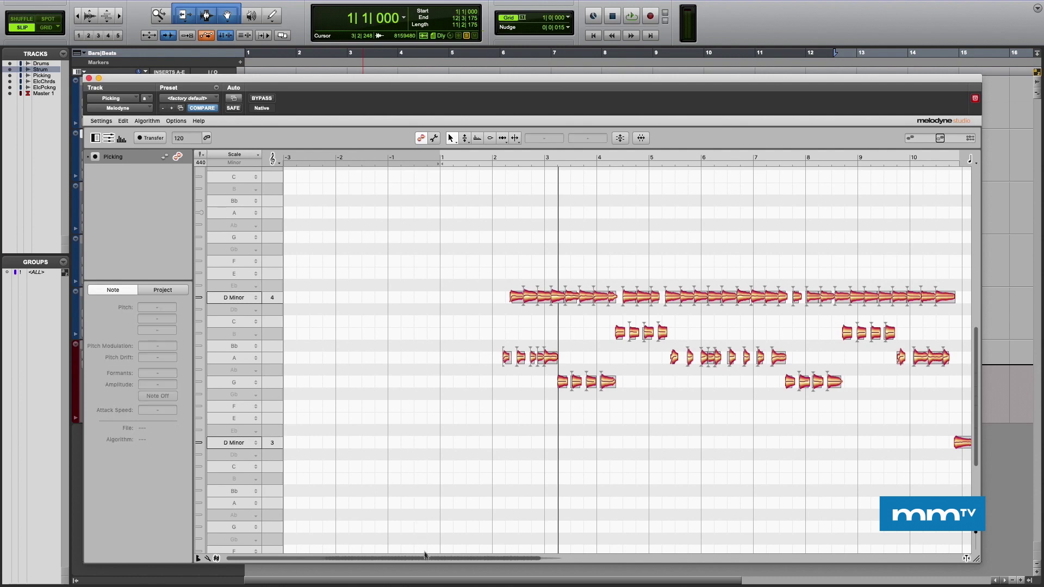
drag(428, 558, 500, 566)
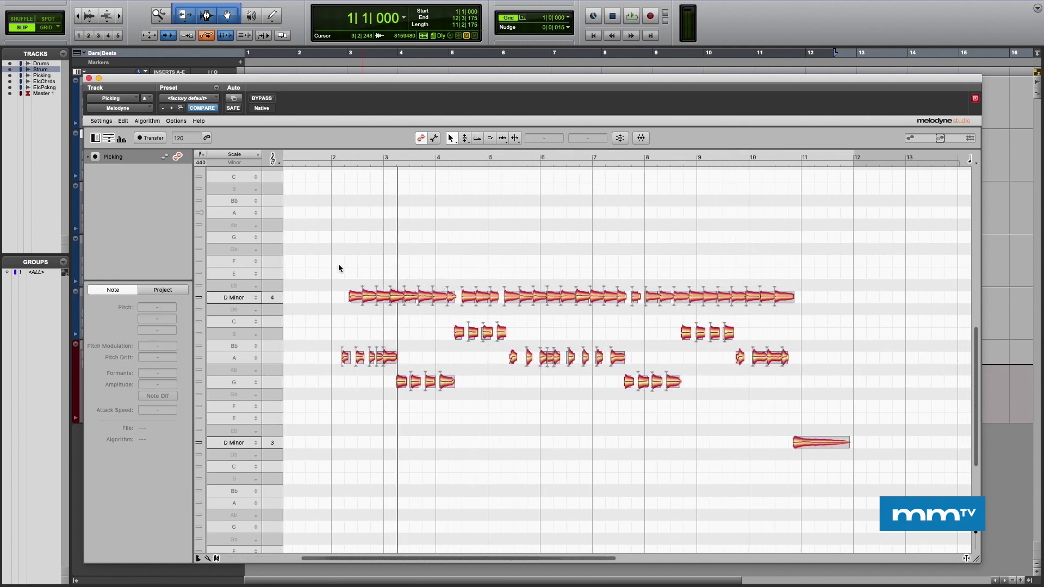
key(space)
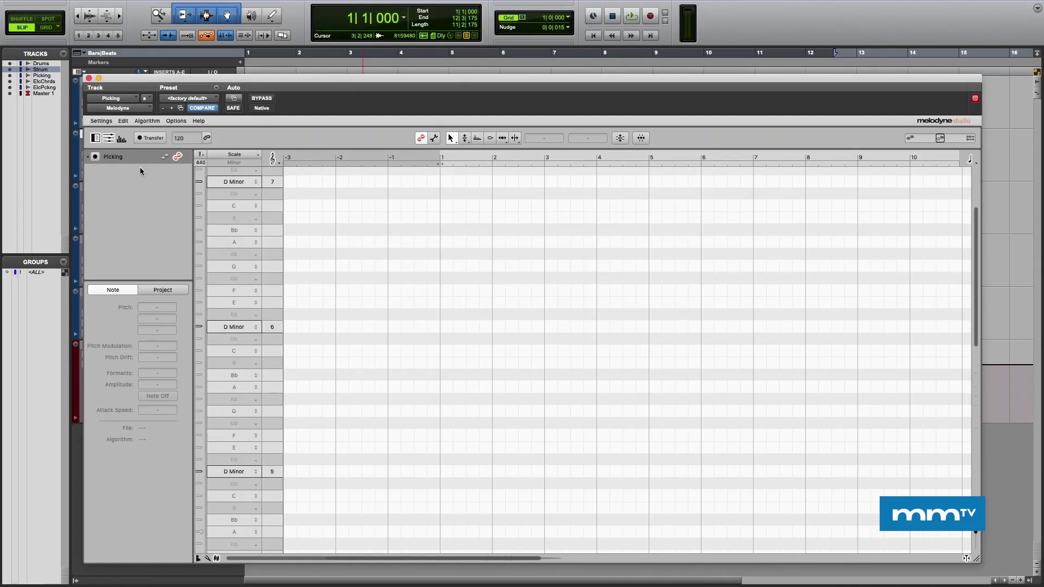
- Save the notes as MIDI named 'MIDI for Bass' in Bounced Files and close Melodyne
click(102, 121)
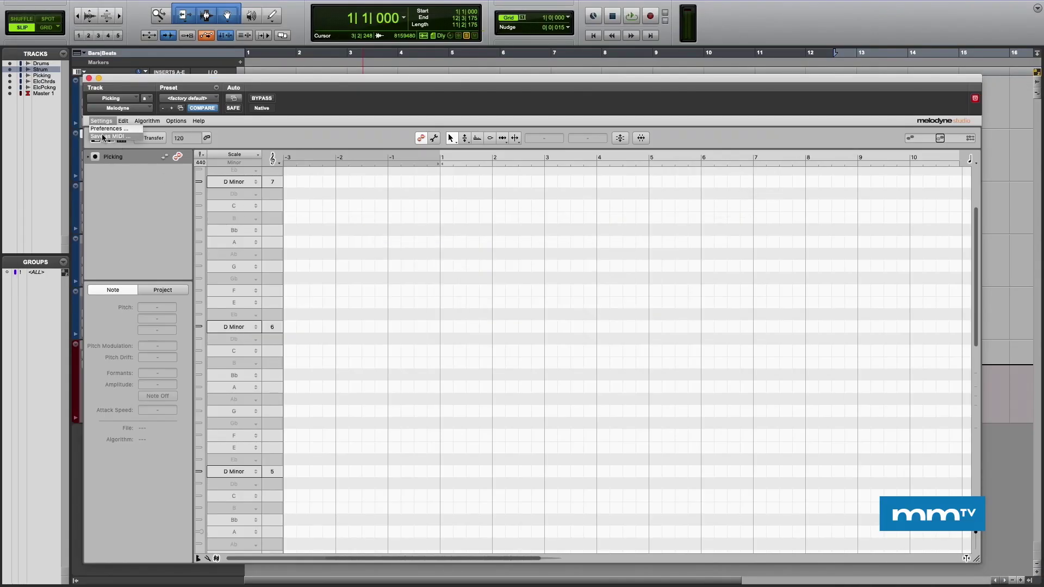
click(103, 136)
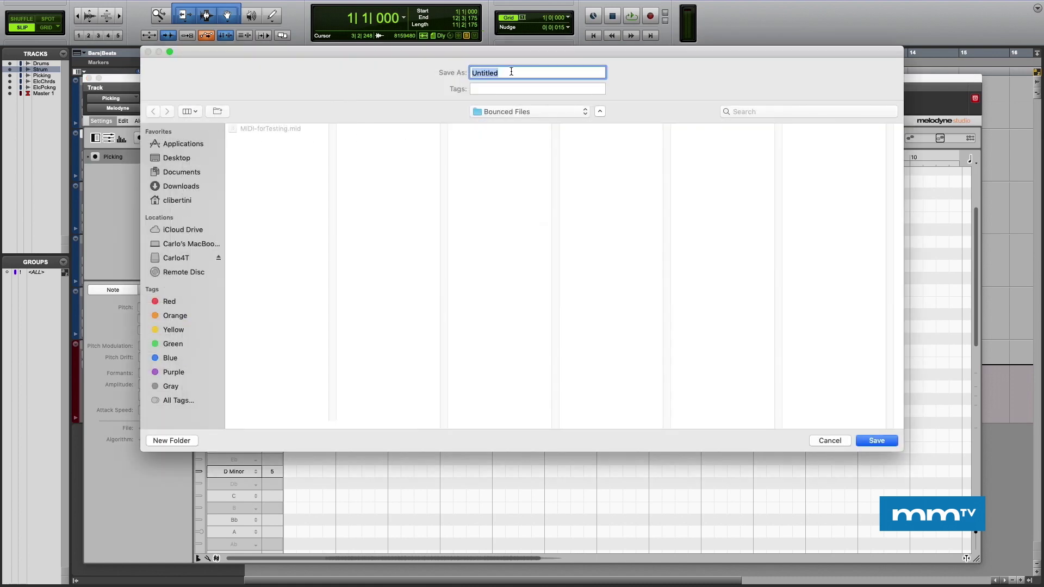
key(BackSpace)
click(884, 441)
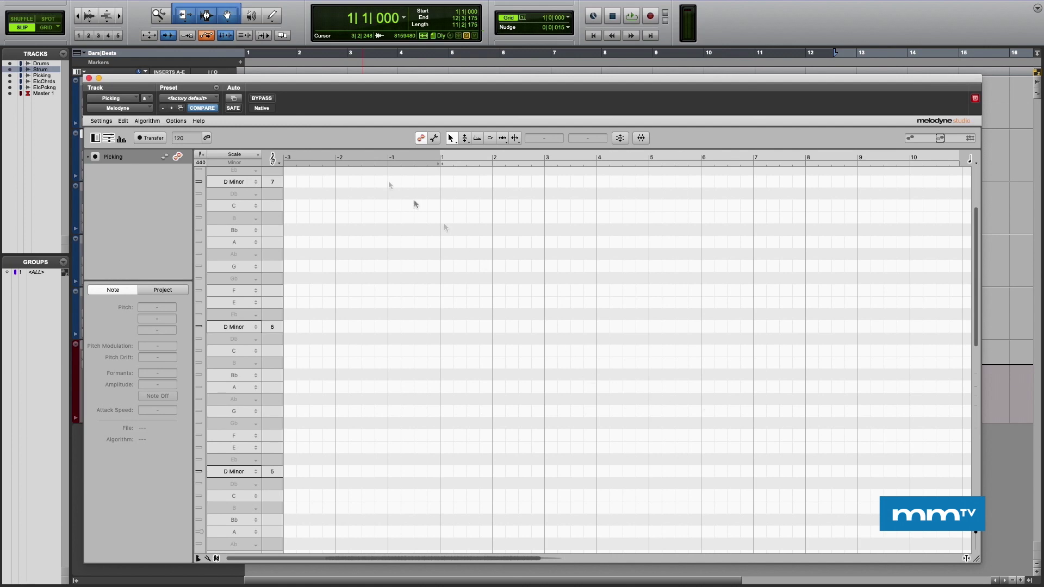
click(89, 79)
- Import the MIDI file MIDI for Bass.mid through File > Import > MIDI
mouse_move(106, 2)
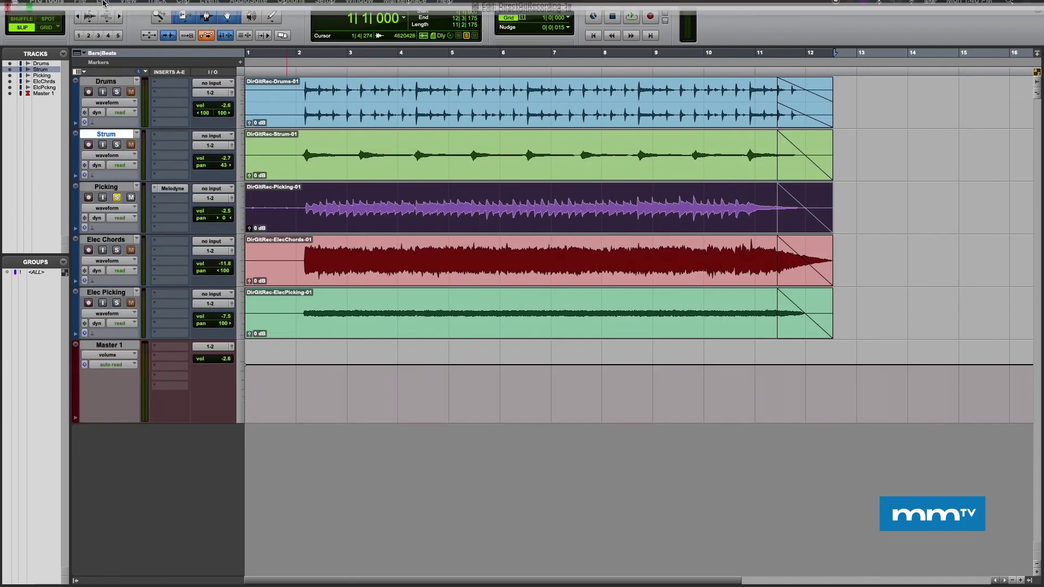
click(73, 5)
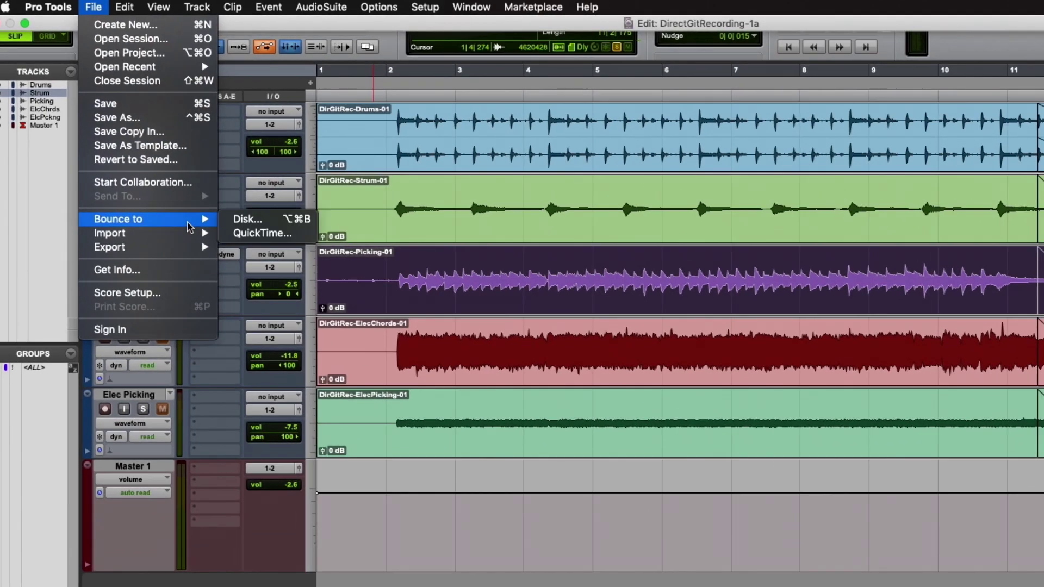
mouse_move(176, 220)
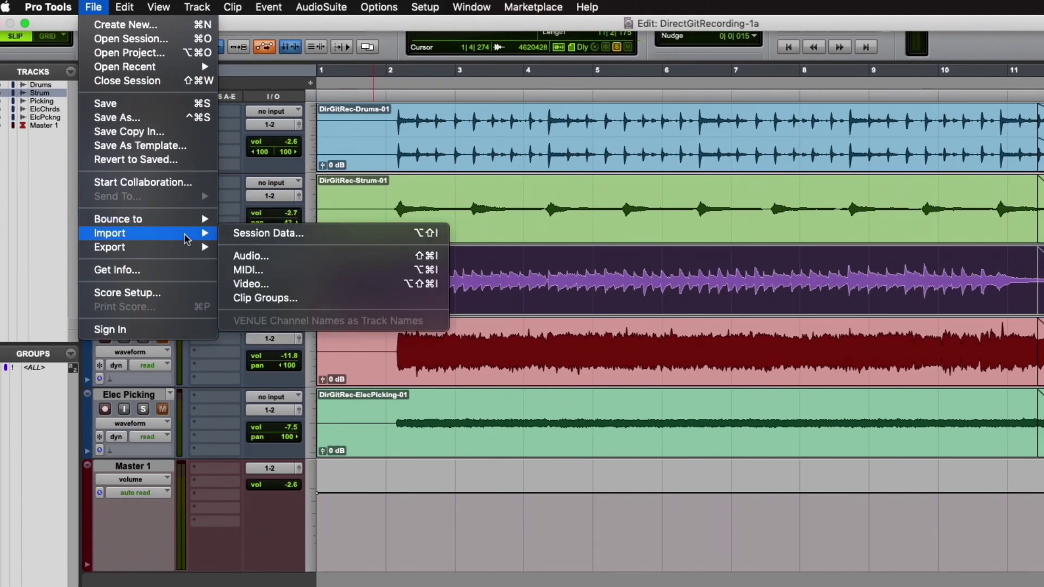
click(246, 270)
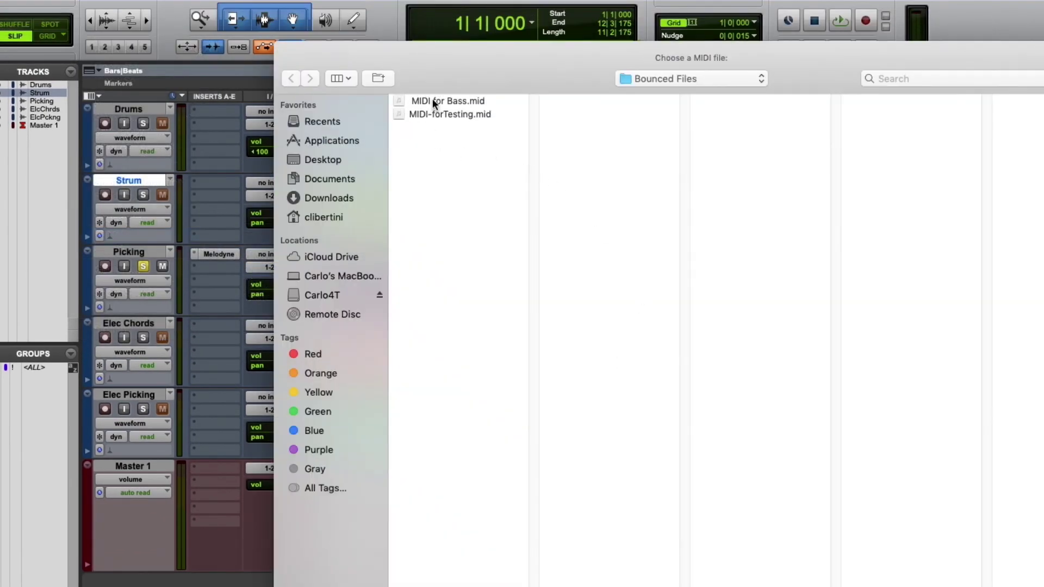
click(433, 101)
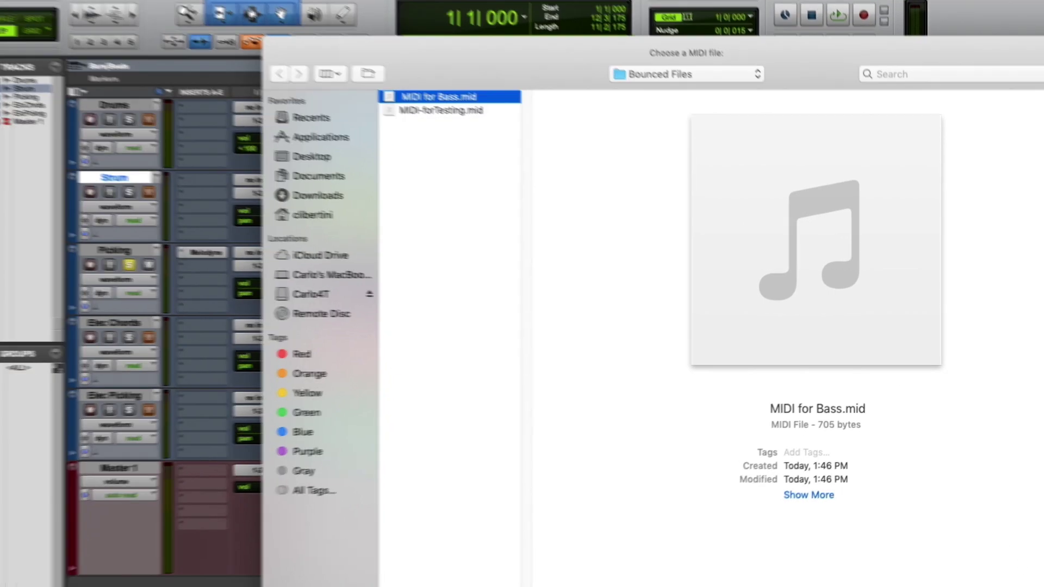
key(Return)
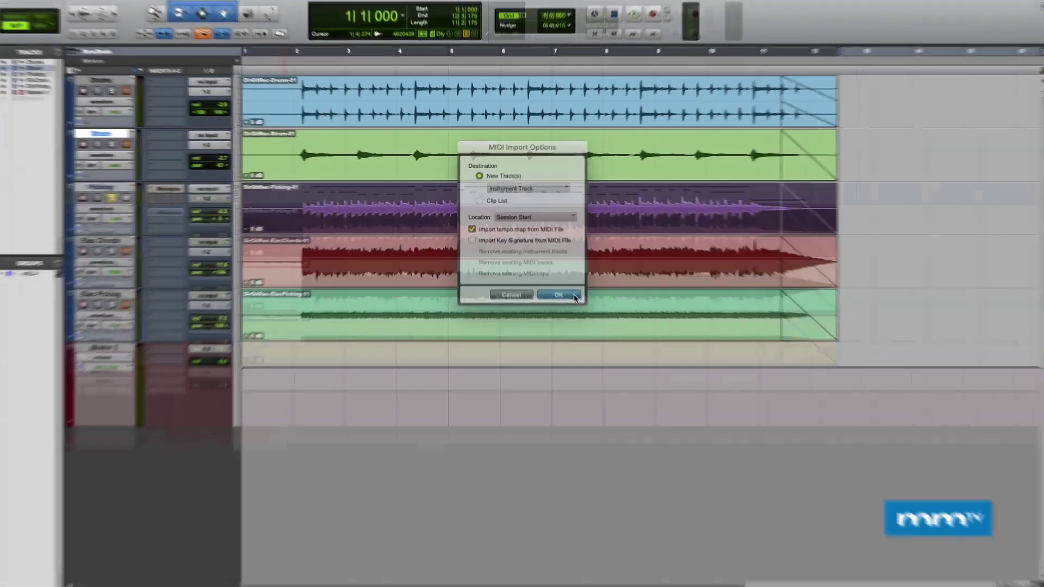
- Import as a new instrument track, enlarge both tracks, move Picking above Picking-01, and solo Picking
click(573, 296)
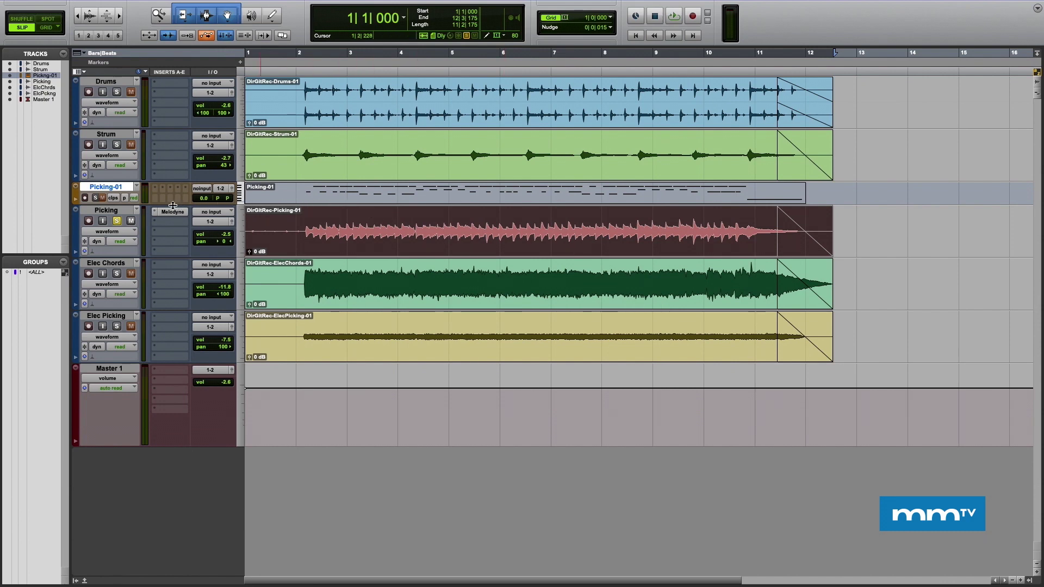
drag(172, 205, 169, 275)
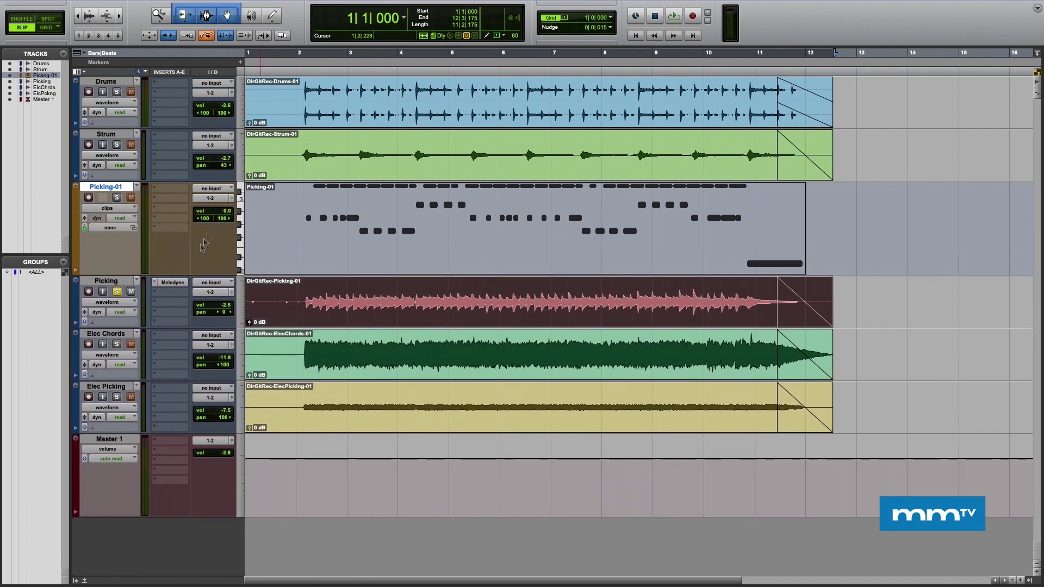
drag(115, 280, 115, 188)
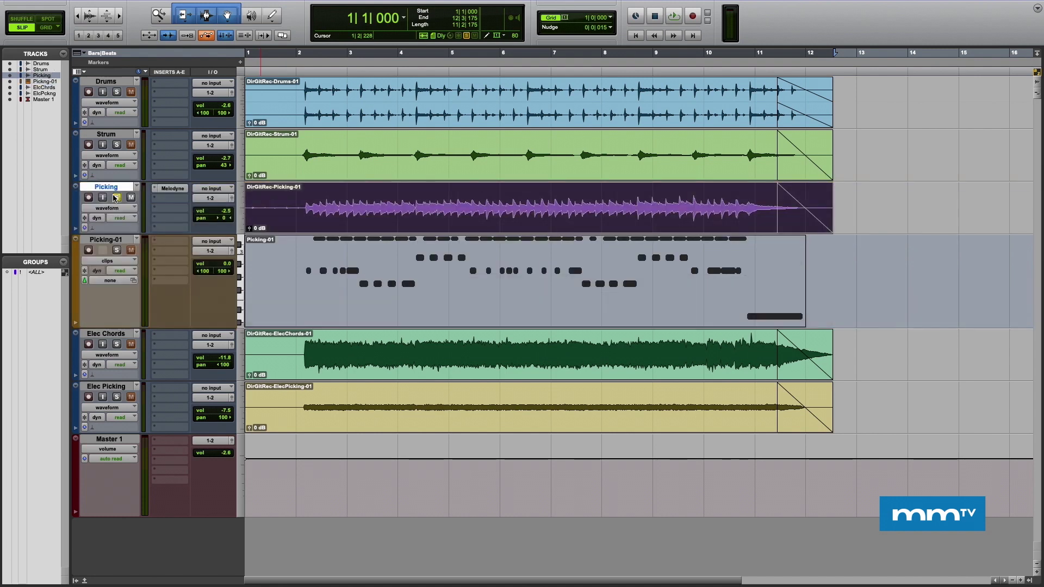
click(116, 198)
drag(122, 233, 123, 265)
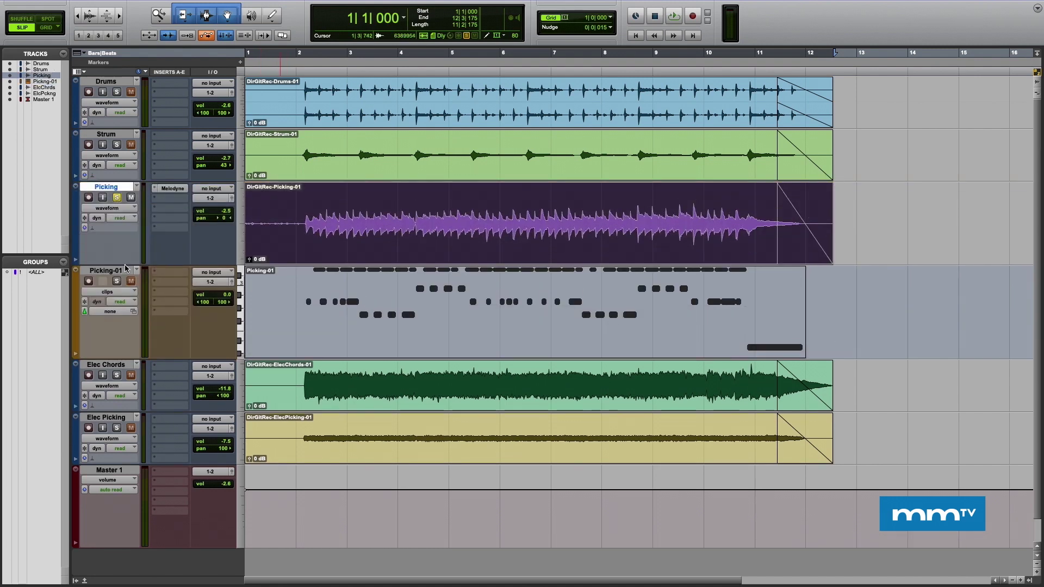
- Solo Picking-01 as well and play both tracks from near bar 2 to compare
click(343, 328)
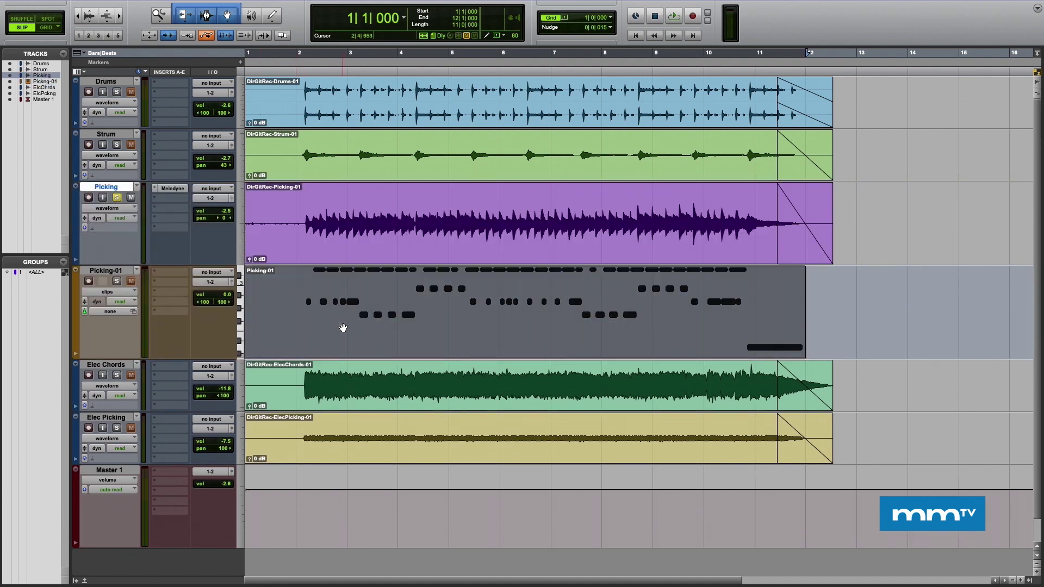
click(115, 282)
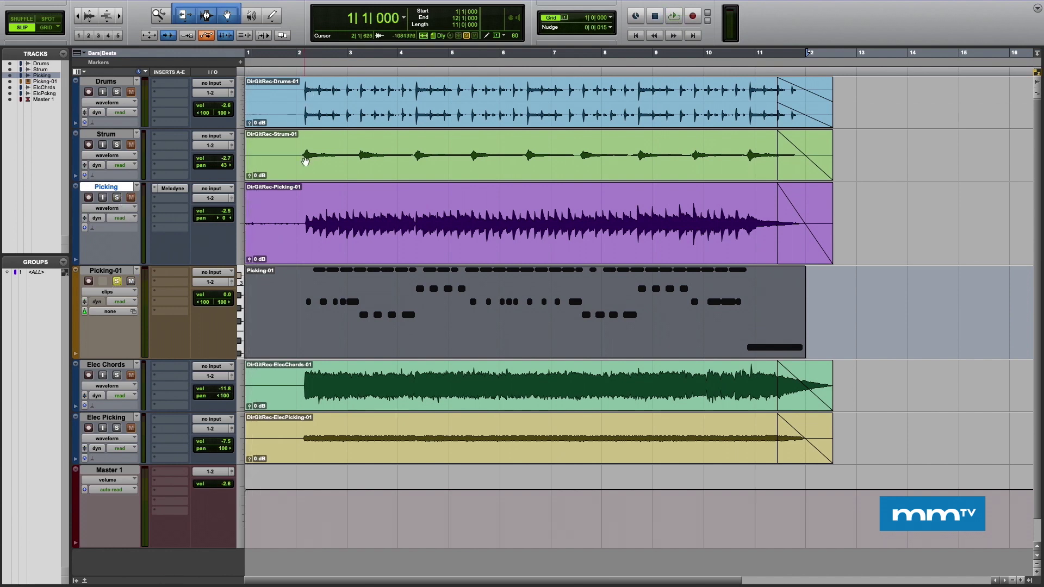
click(302, 149)
key(space)
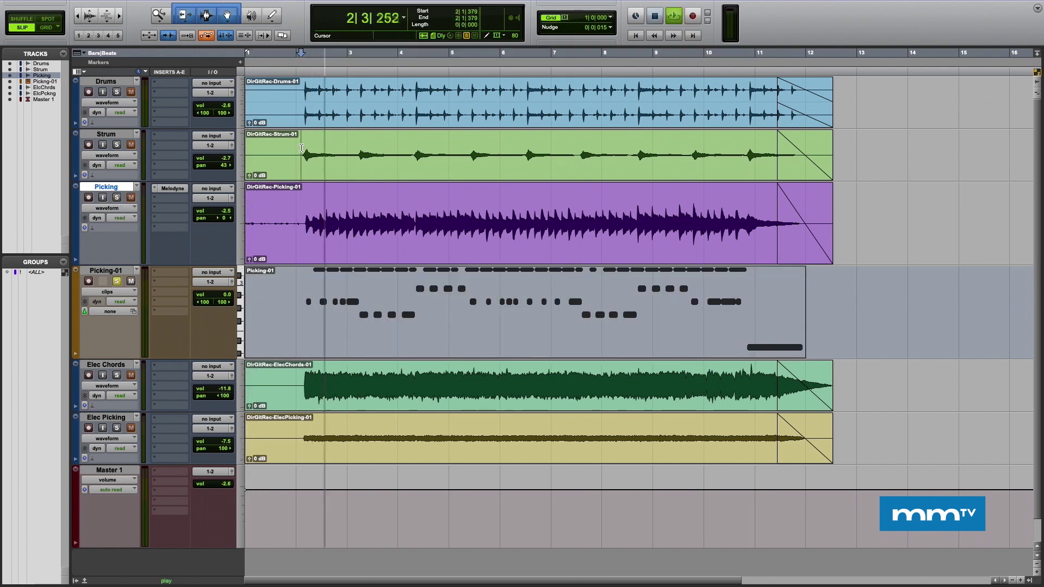
key(space)
click(188, 274)
- Insert the Xpand!2 instrument on Picking-01 and reposition its window
mouse_move(204, 272)
mouse_move(269, 275)
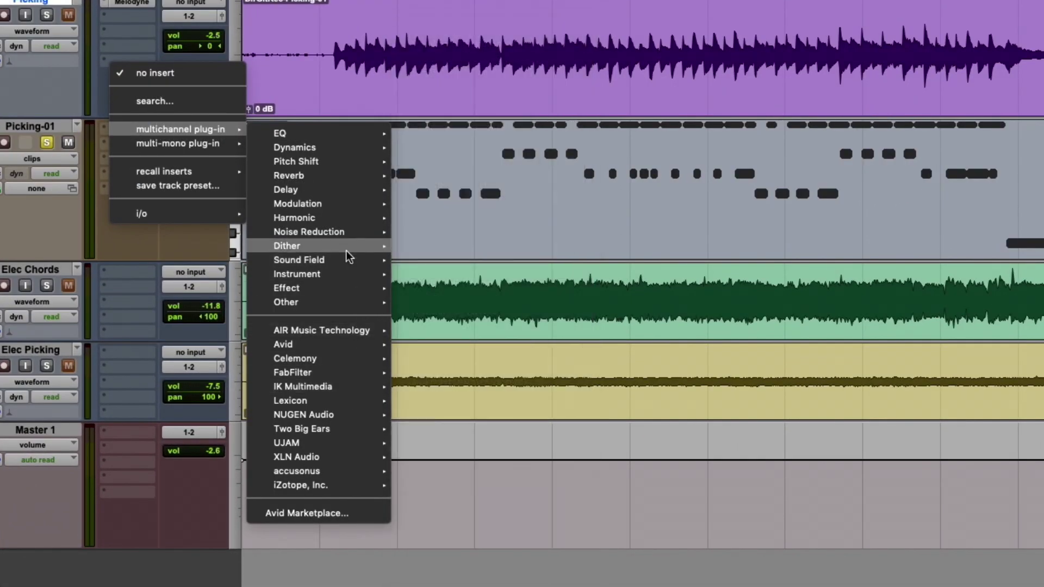
mouse_move(346, 277)
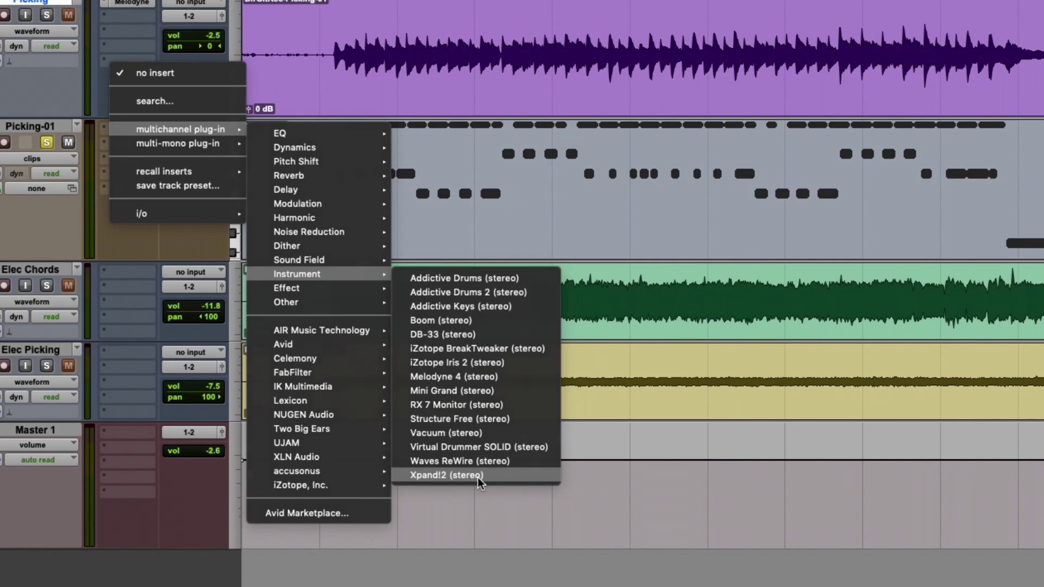
click(477, 475)
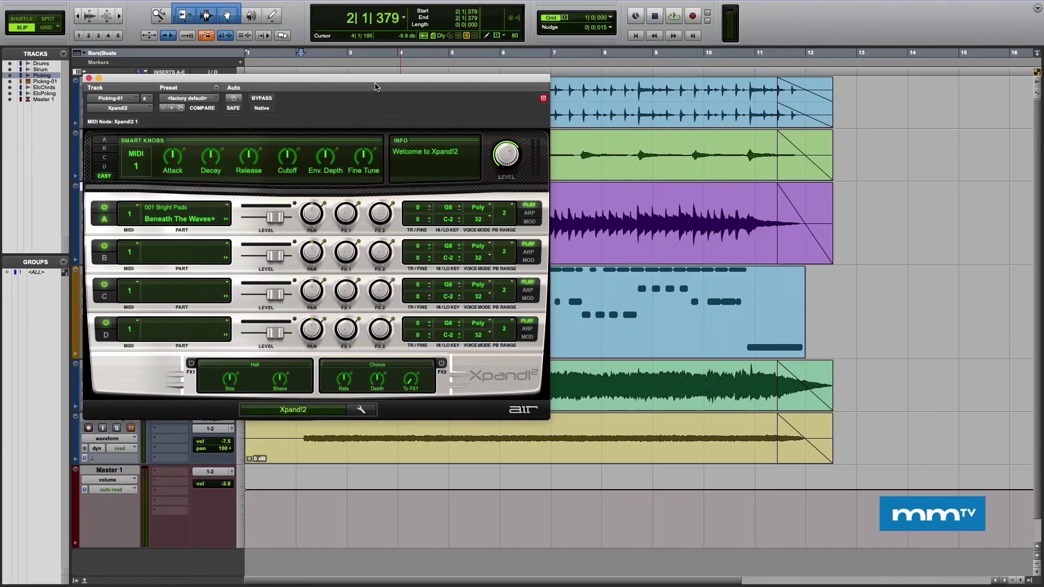
drag(375, 79, 593, 122)
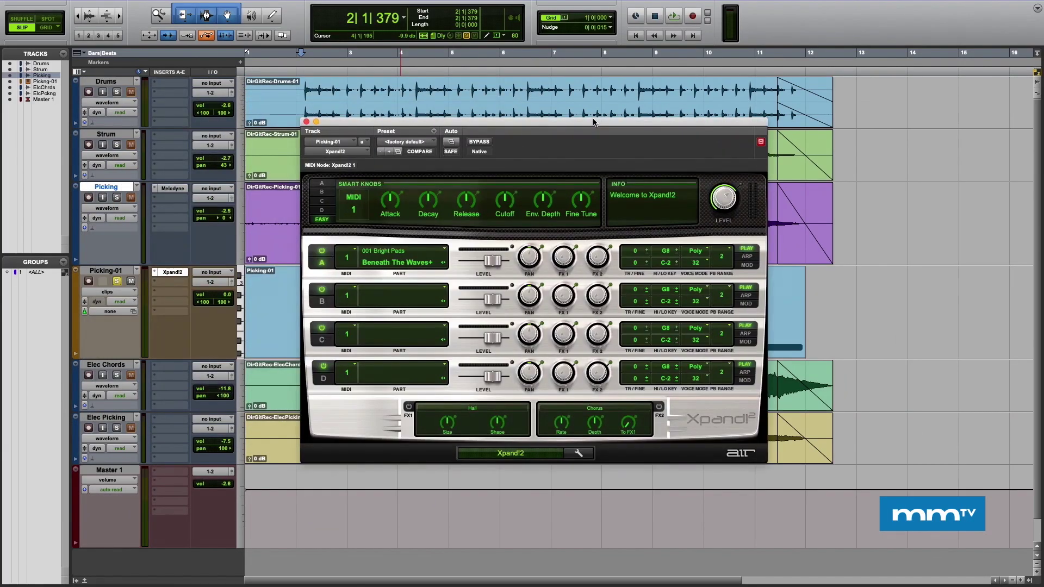
- Load the 023 Basses > Double Bass patch into Part A
click(444, 251)
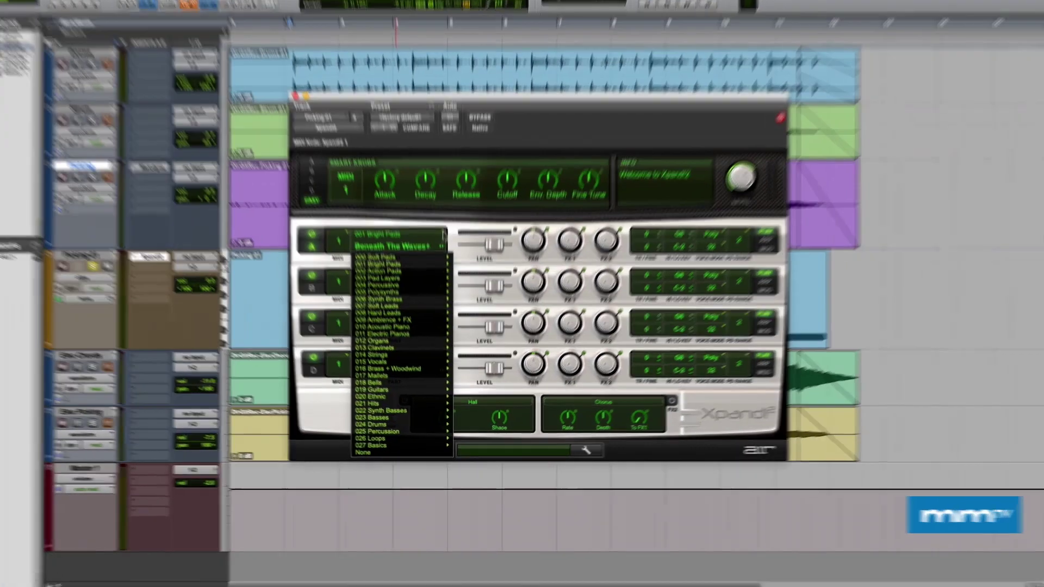
mouse_move(411, 422)
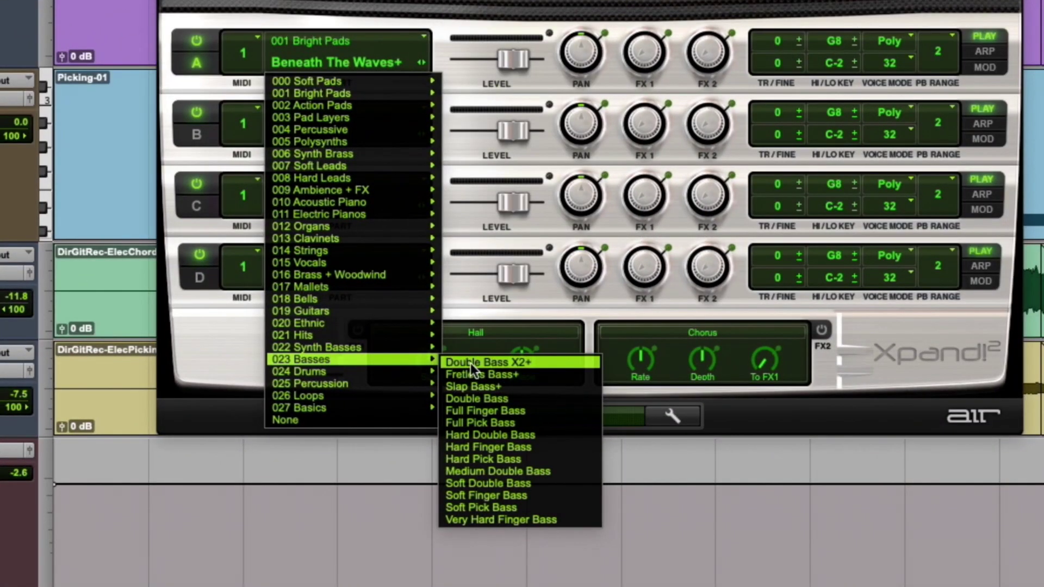
click(484, 396)
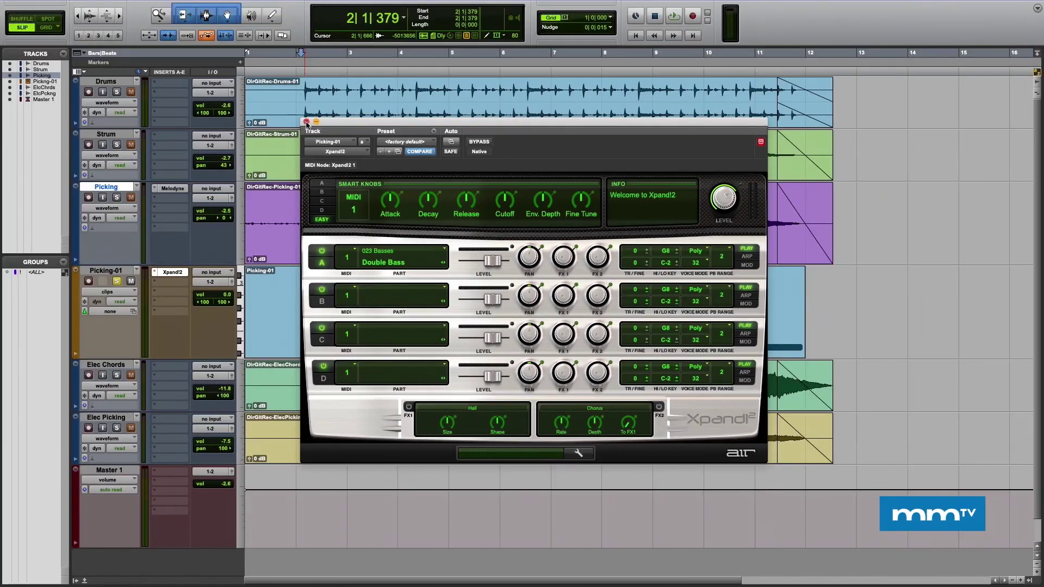
- Solo the Picking guitar and play the bass with it from just after bar 2
click(306, 122)
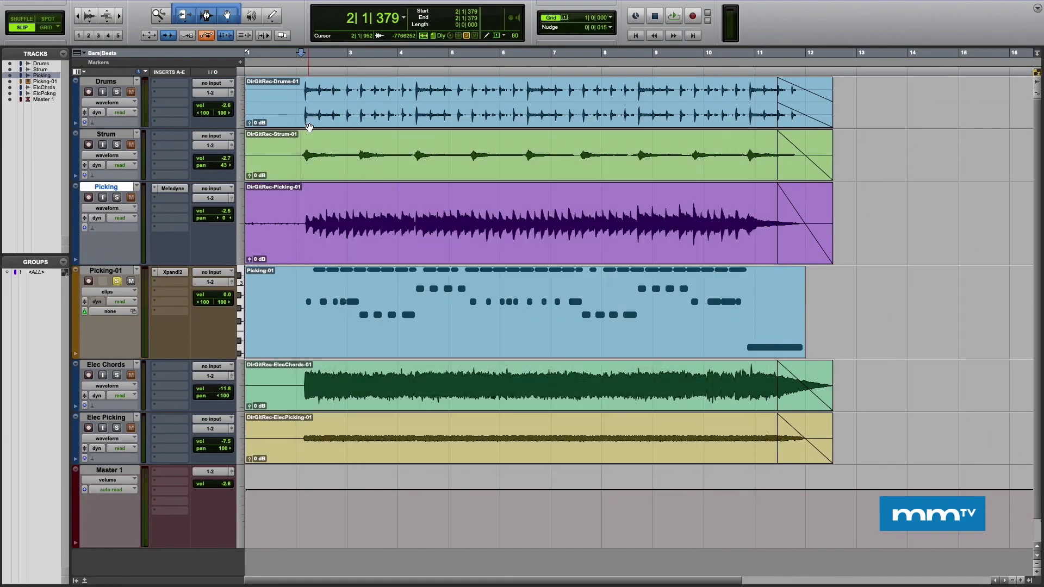
click(116, 197)
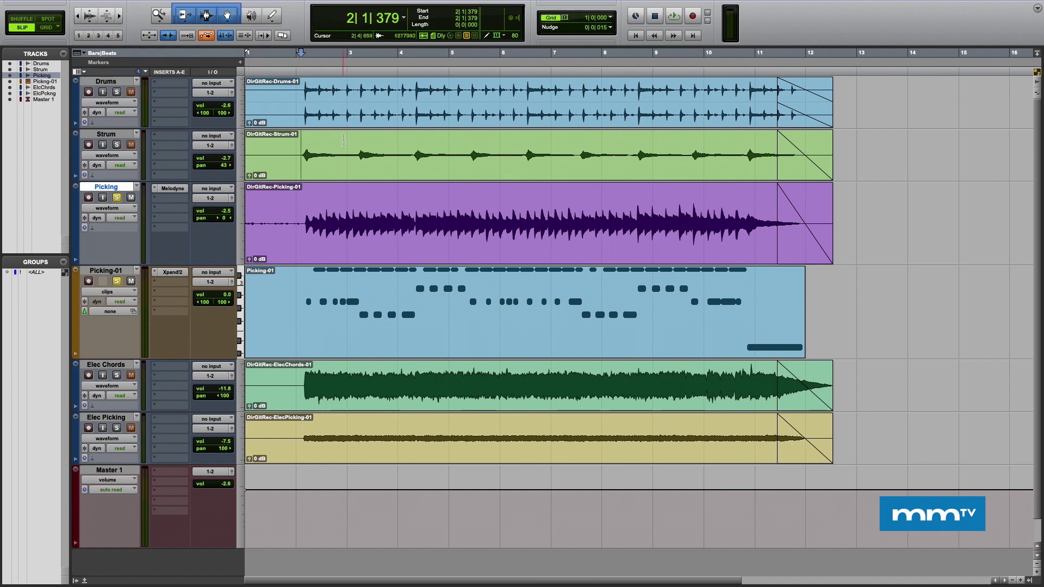
click(300, 81)
key(space)
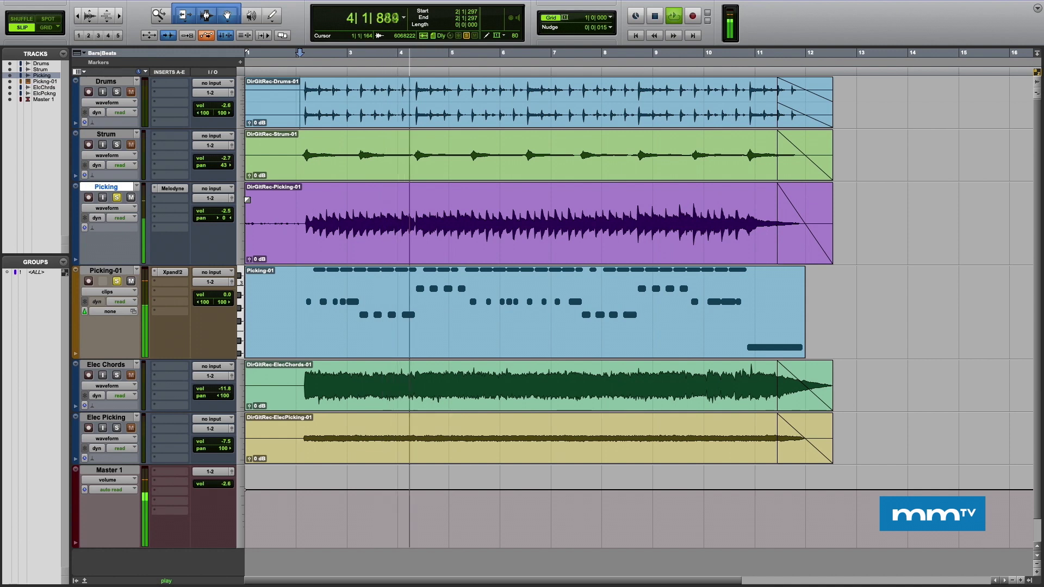
- Audition the Slap Bass+ patch on Part A of Xpand!2
click(172, 272)
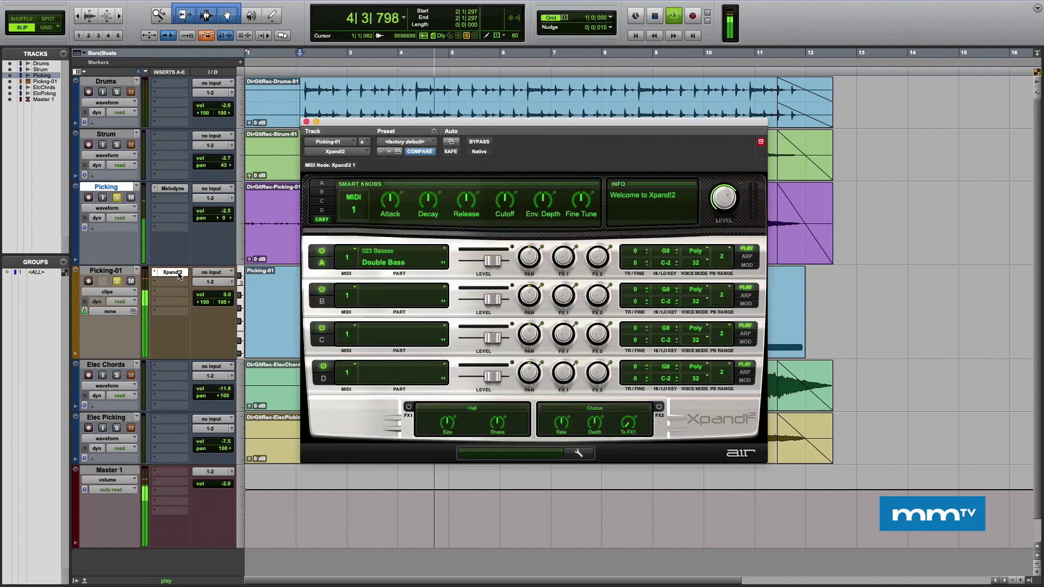
click(443, 265)
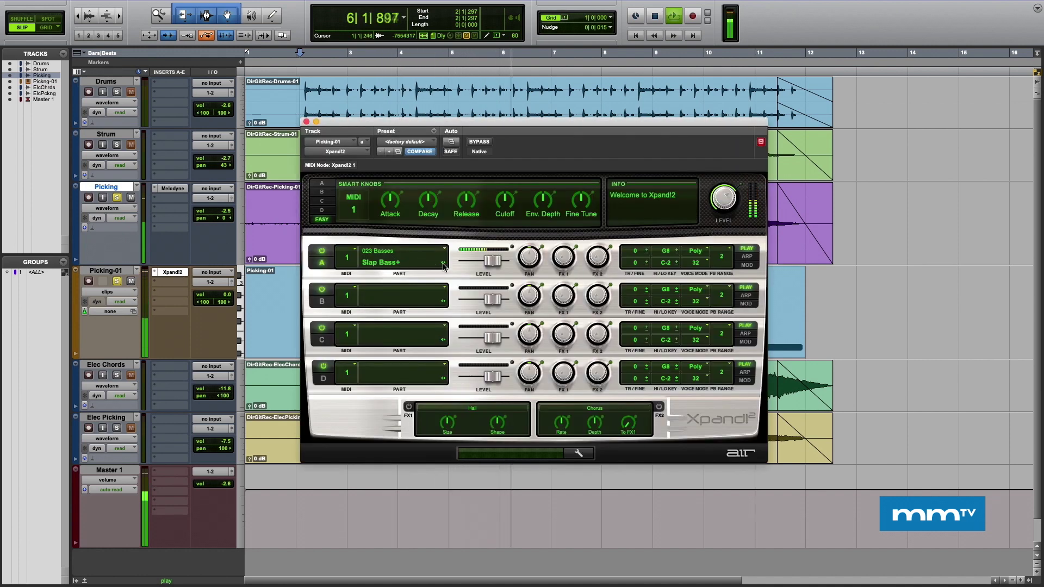
key(space)
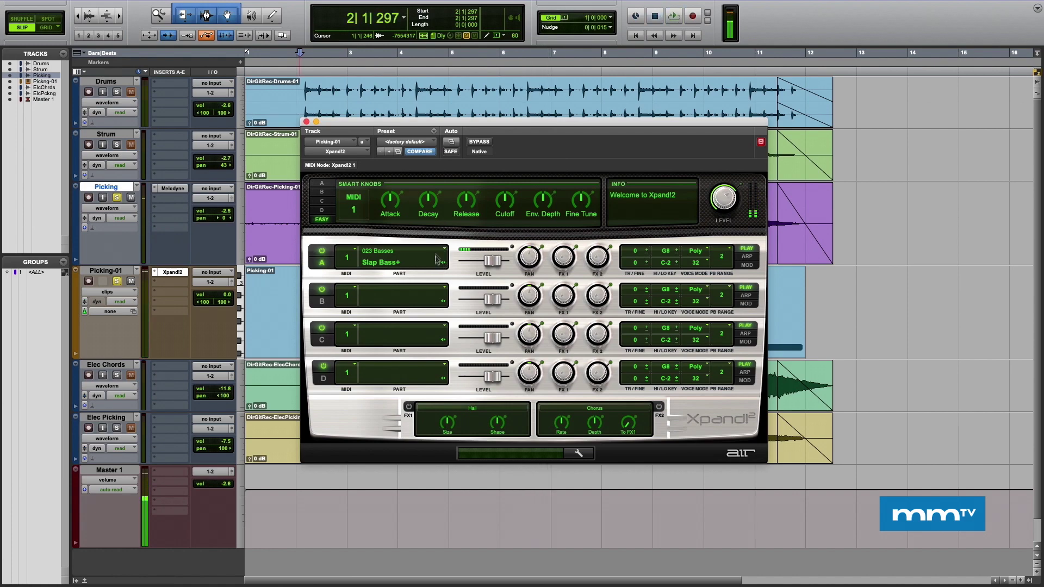
- Set Part A to 023 Basses > Hard Pick Bass and close Xpand!2
click(444, 251)
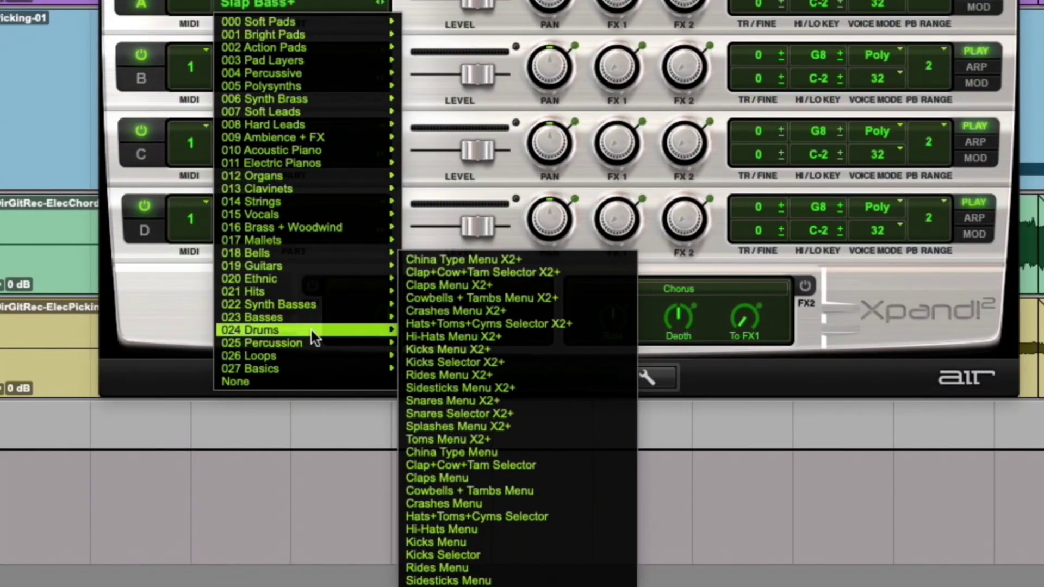
mouse_move(324, 318)
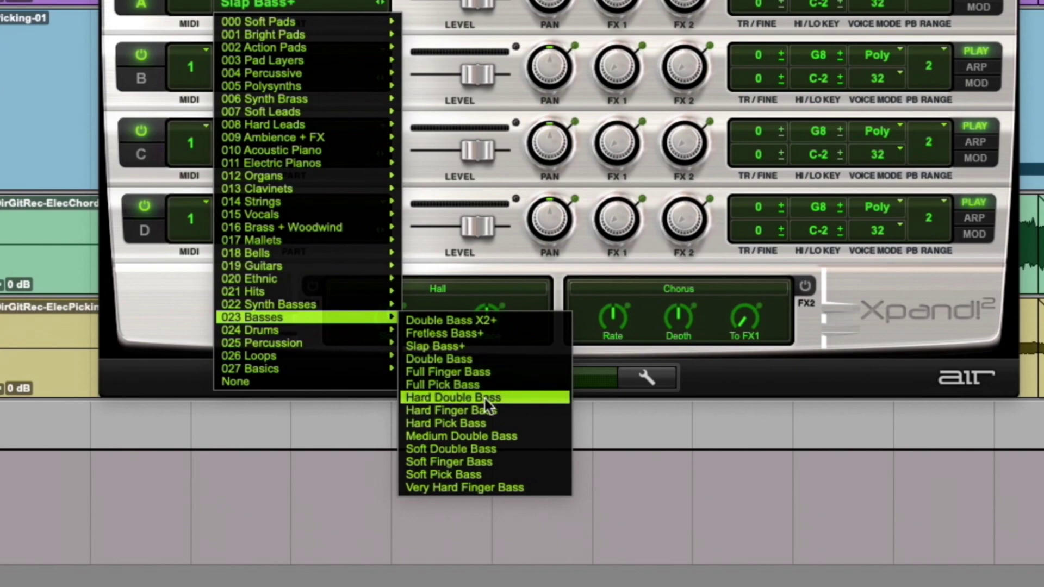
click(475, 426)
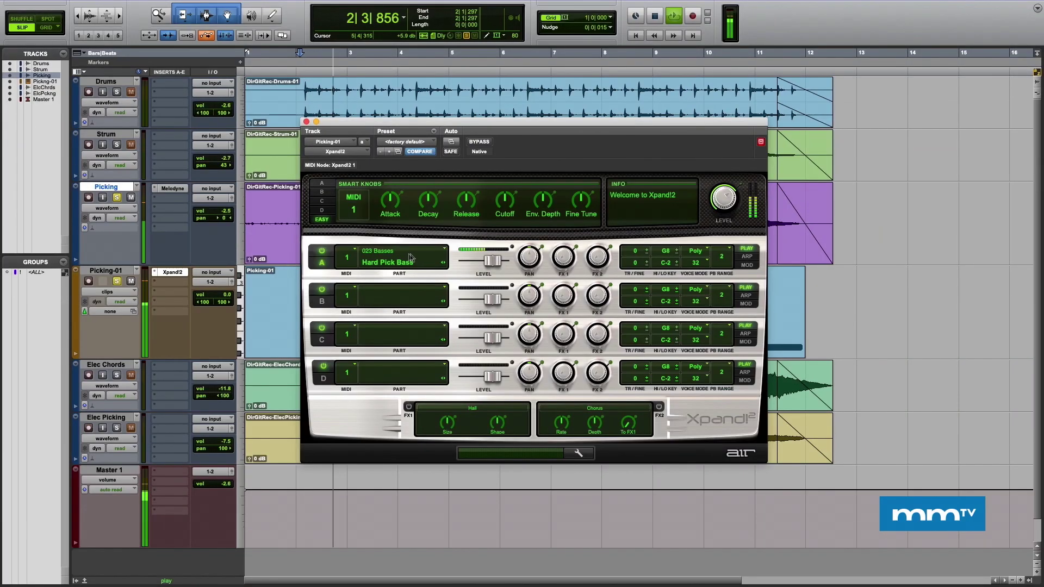
key(space)
click(445, 251)
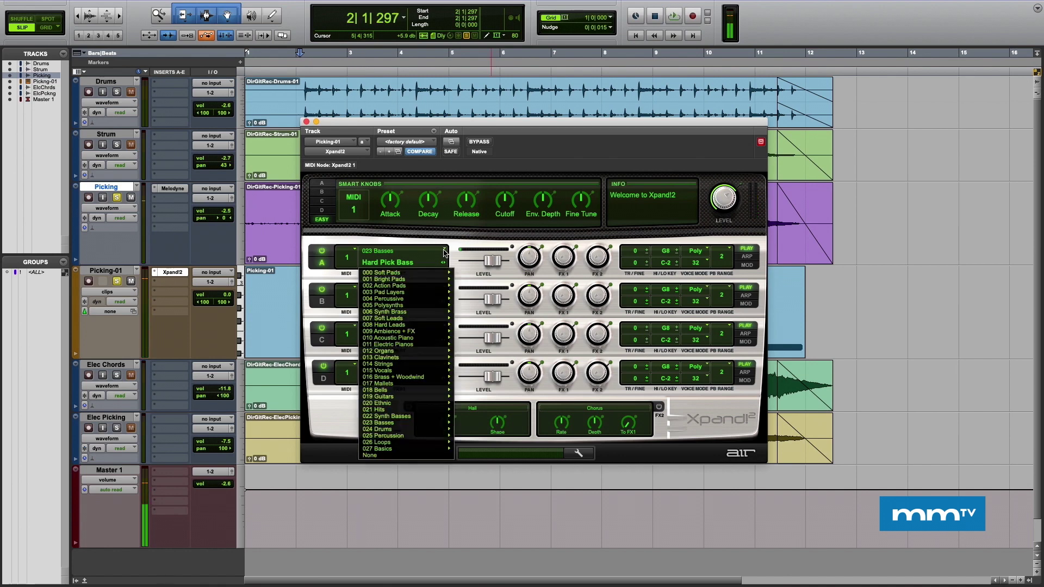
click(445, 251)
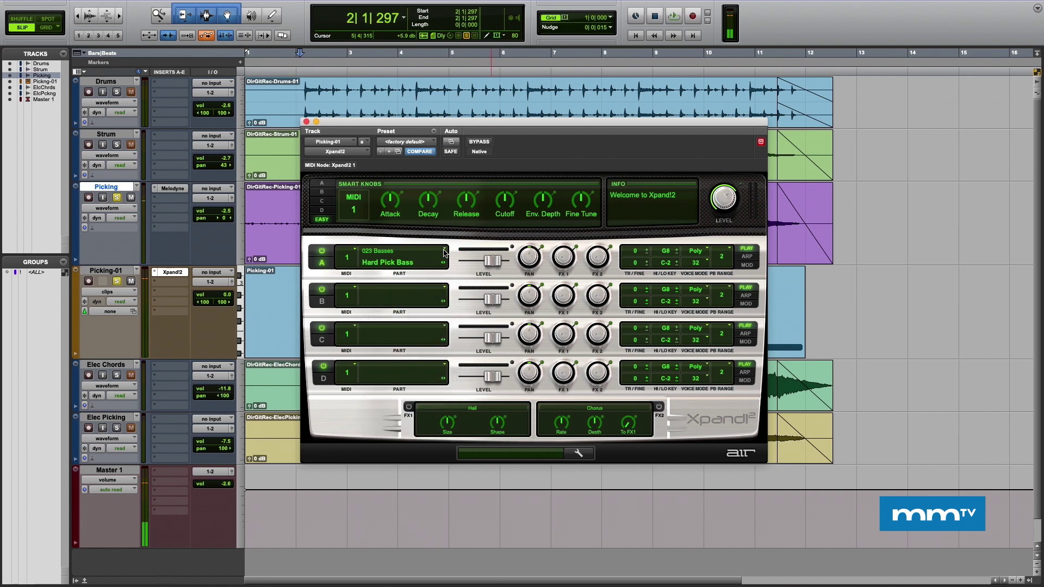
click(306, 122)
- Open the Picking-01 MIDI clip in the MIDI Editor
double_click(414, 340)
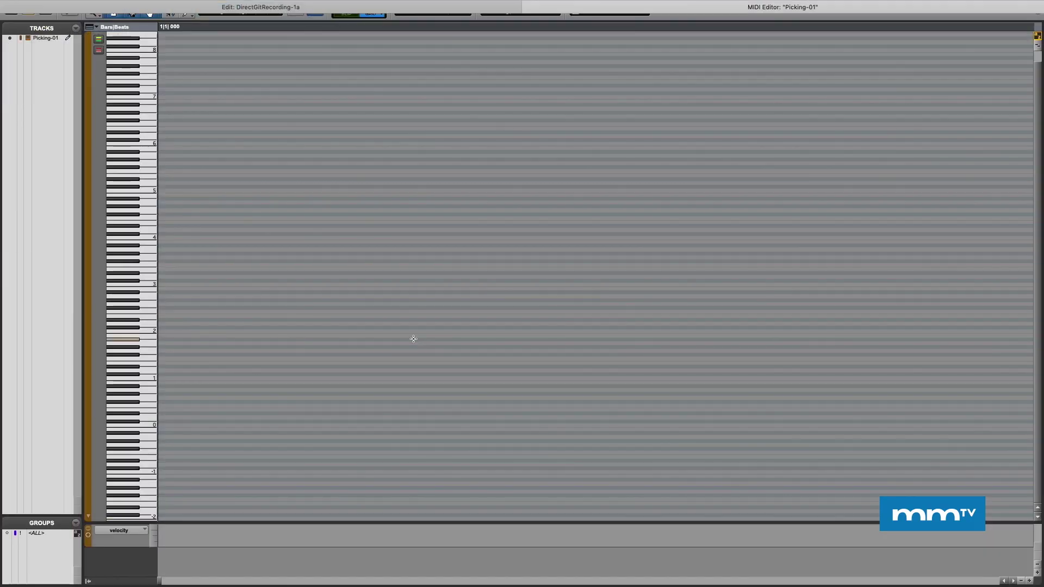
scroll(622, 331, up, 1)
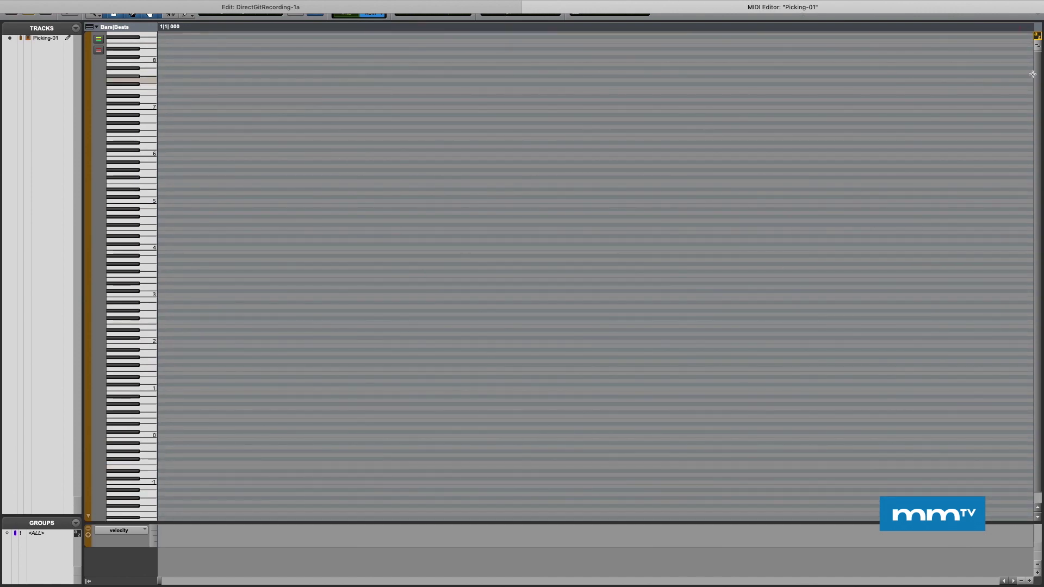
mouse_move(782, 3)
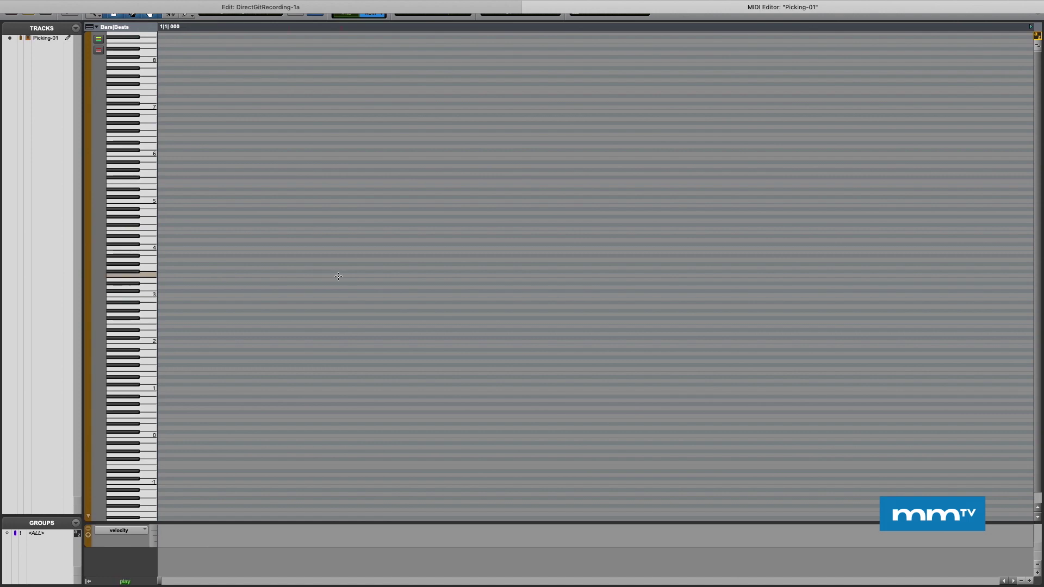
- Select all notes, enlarge the velocity lane, and take the editor out of full screen
key(super+a)
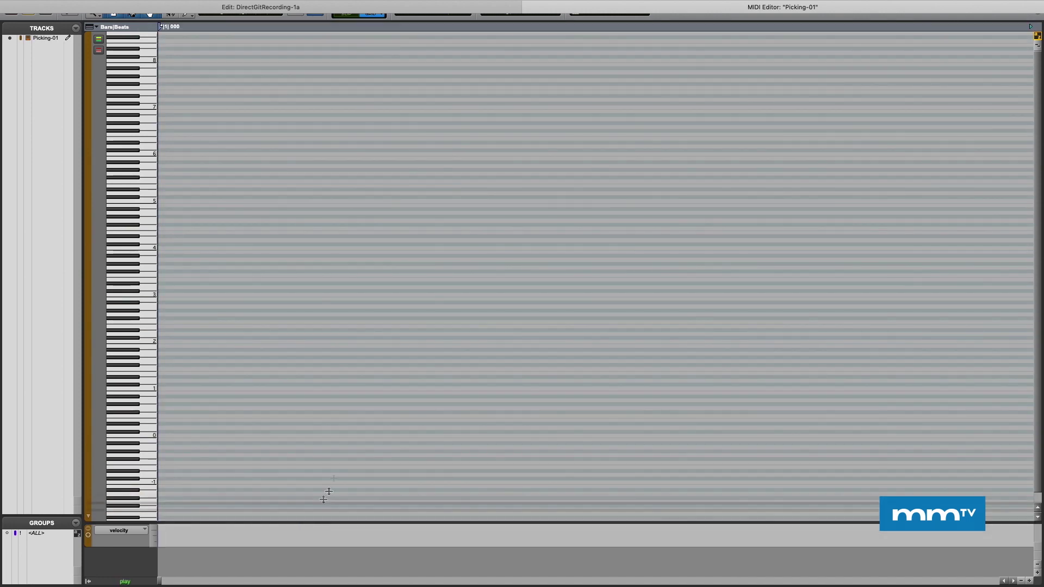
drag(329, 492, 400, 276)
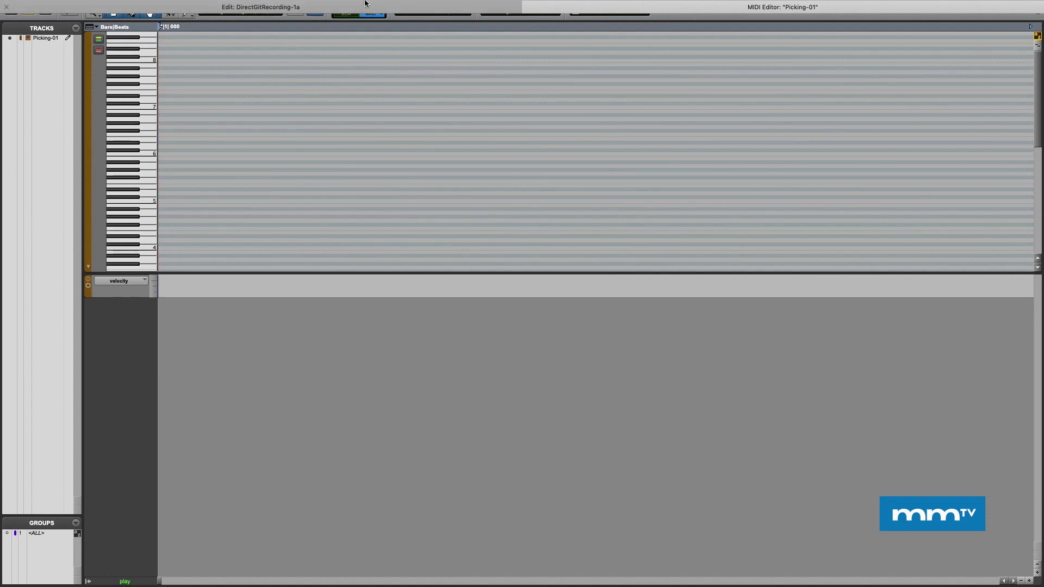
mouse_move(222, 3)
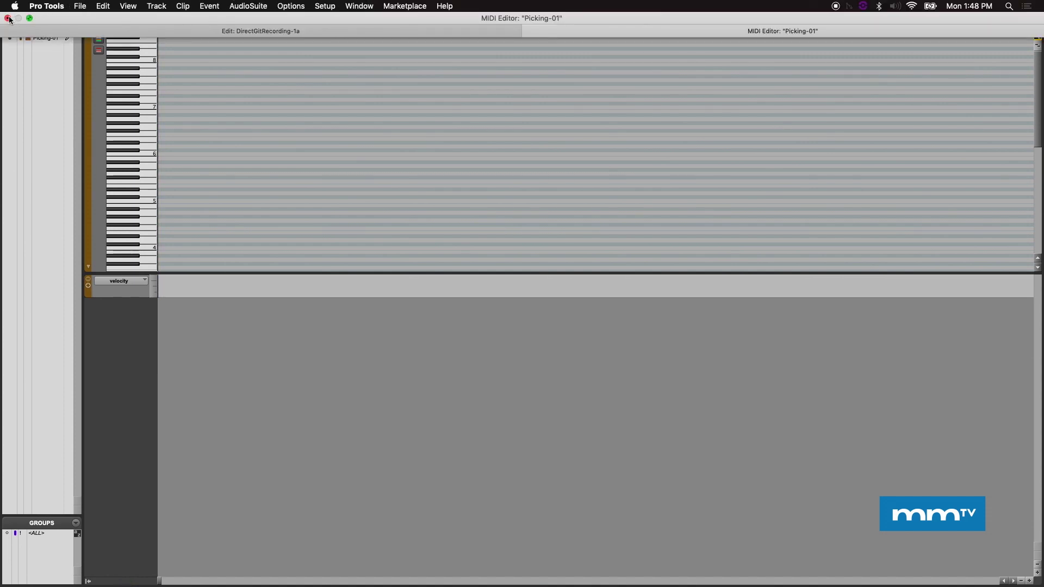
click(29, 19)
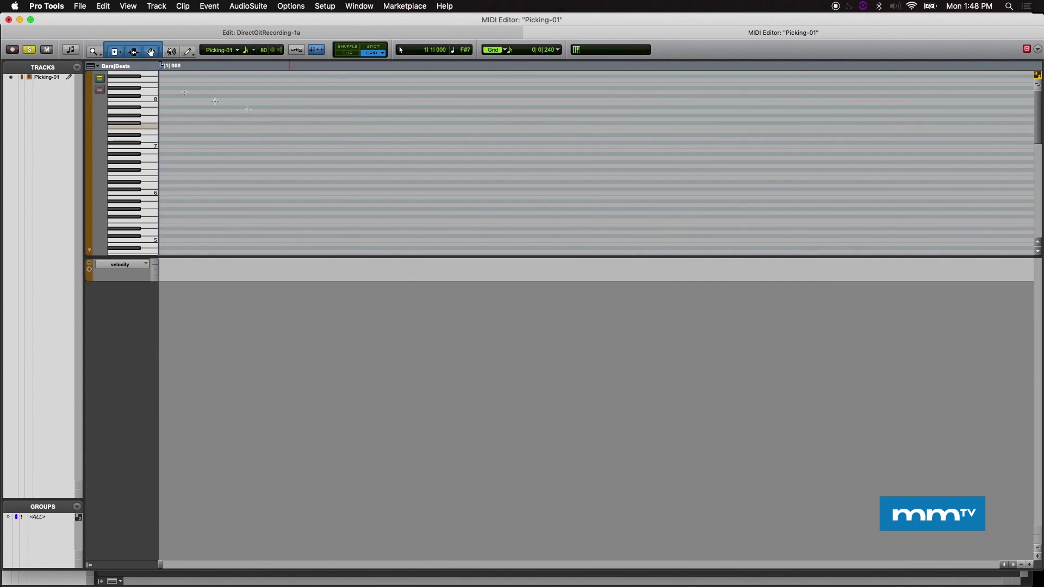
- Close the MIDI Editor to return to the DirectGitRecording-1a Edit window
click(9, 21)
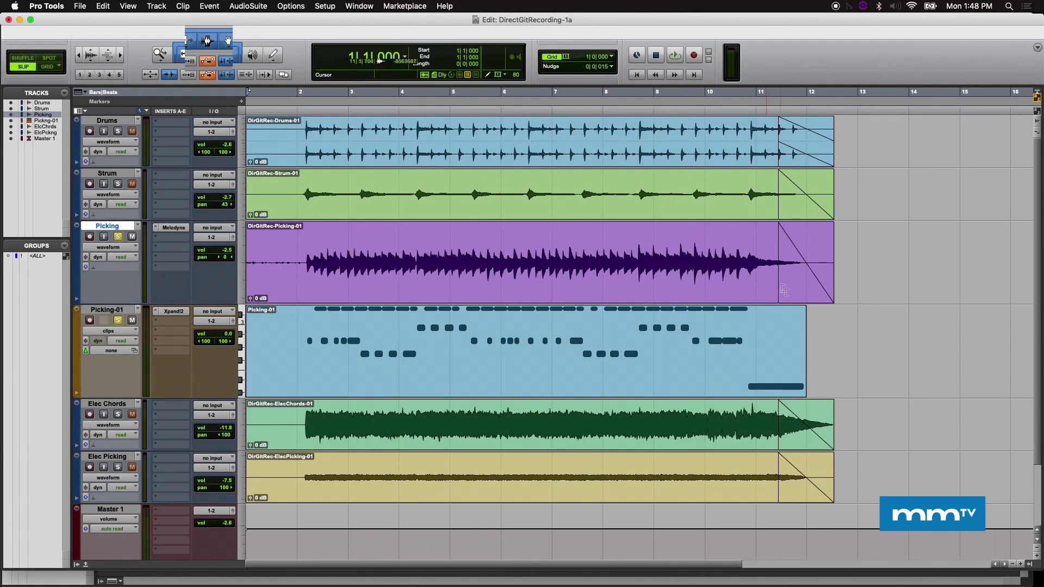